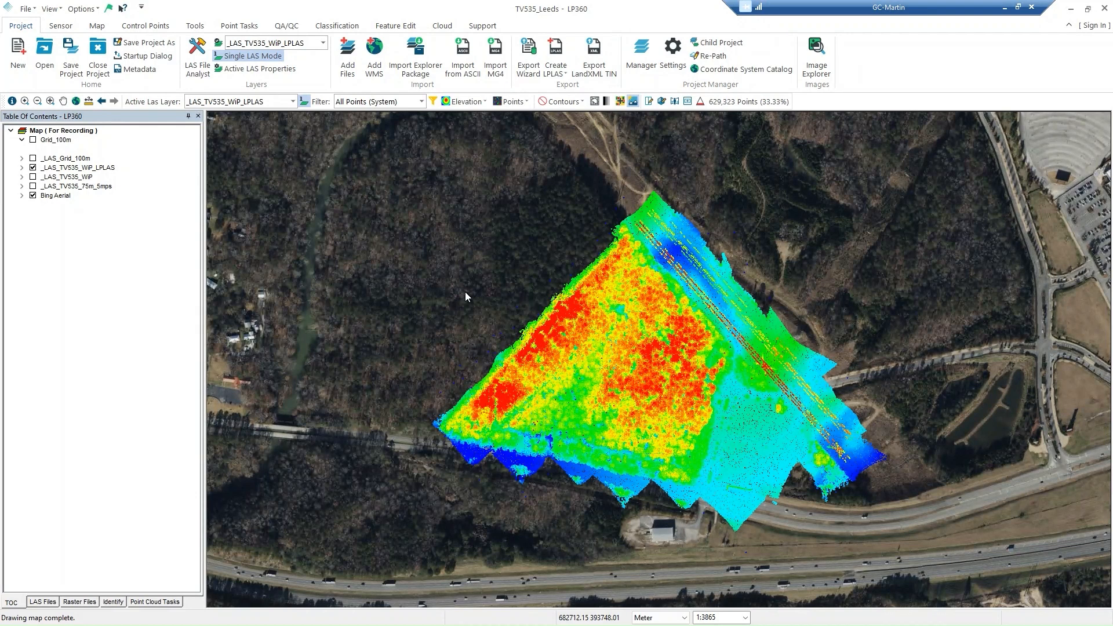
Check the Grid Generator task's output shapefile settings and execute the task on the entire active LAS layer.
left_click(167, 603)
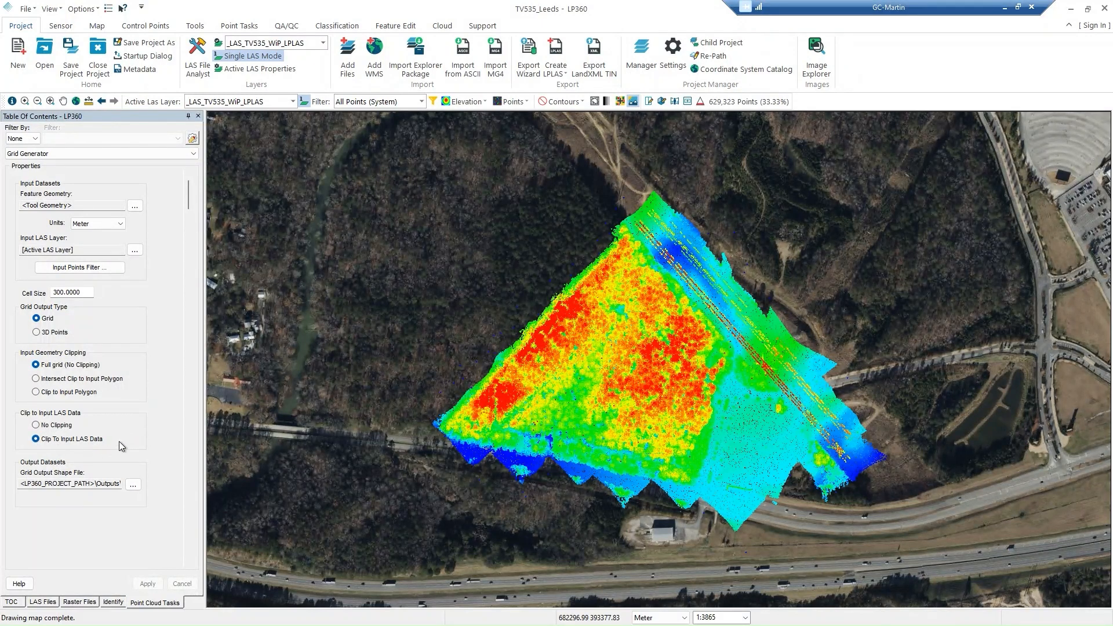
left_click(134, 486)
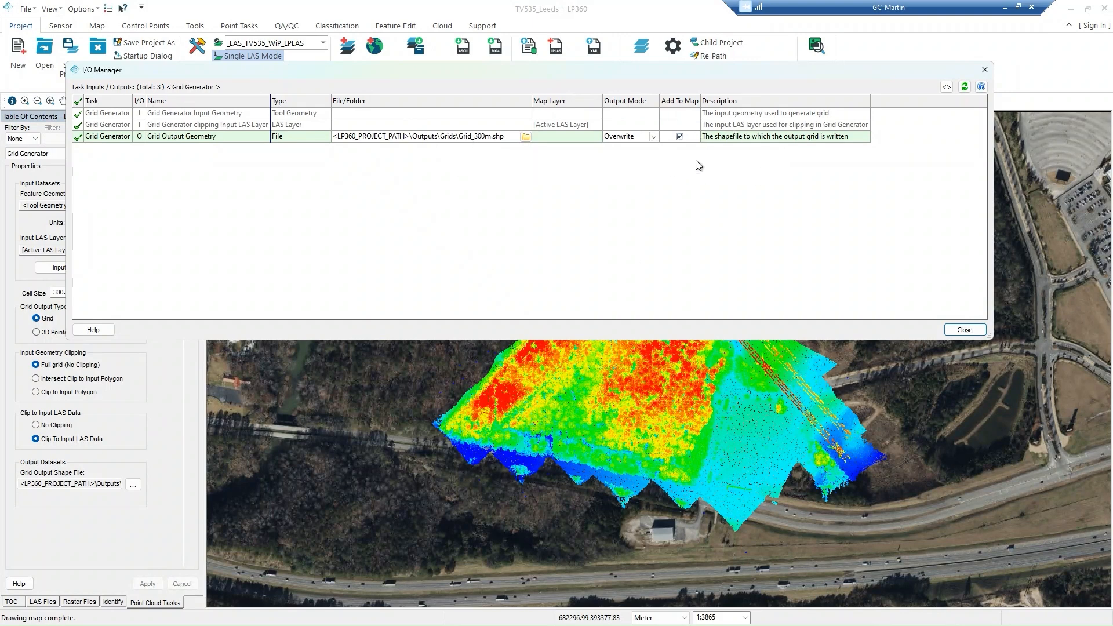
left_click(964, 330)
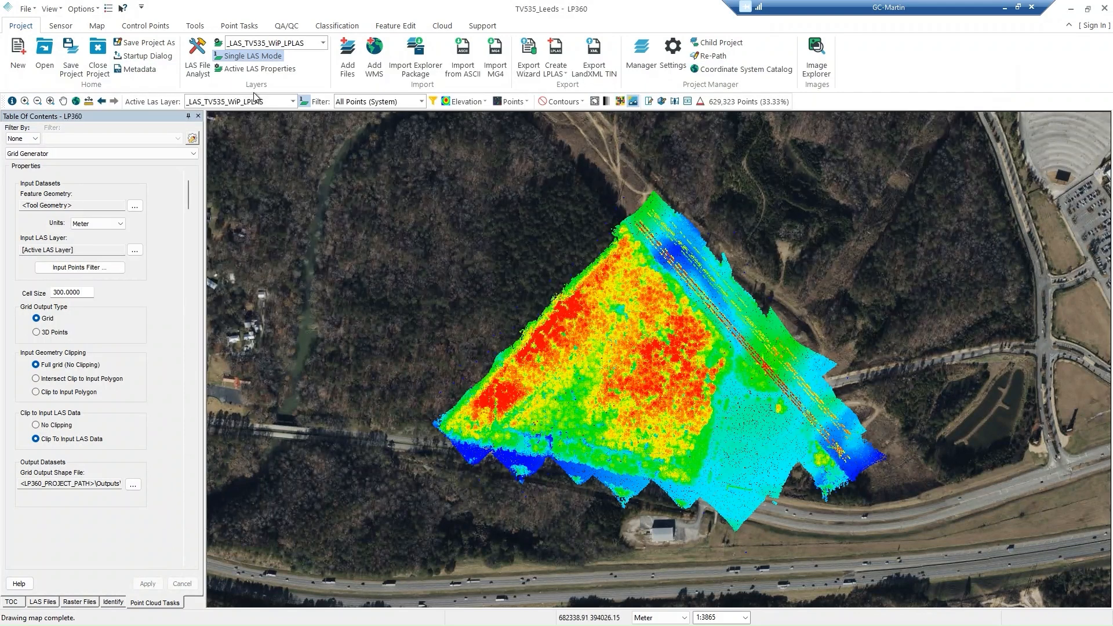
left_click(253, 28)
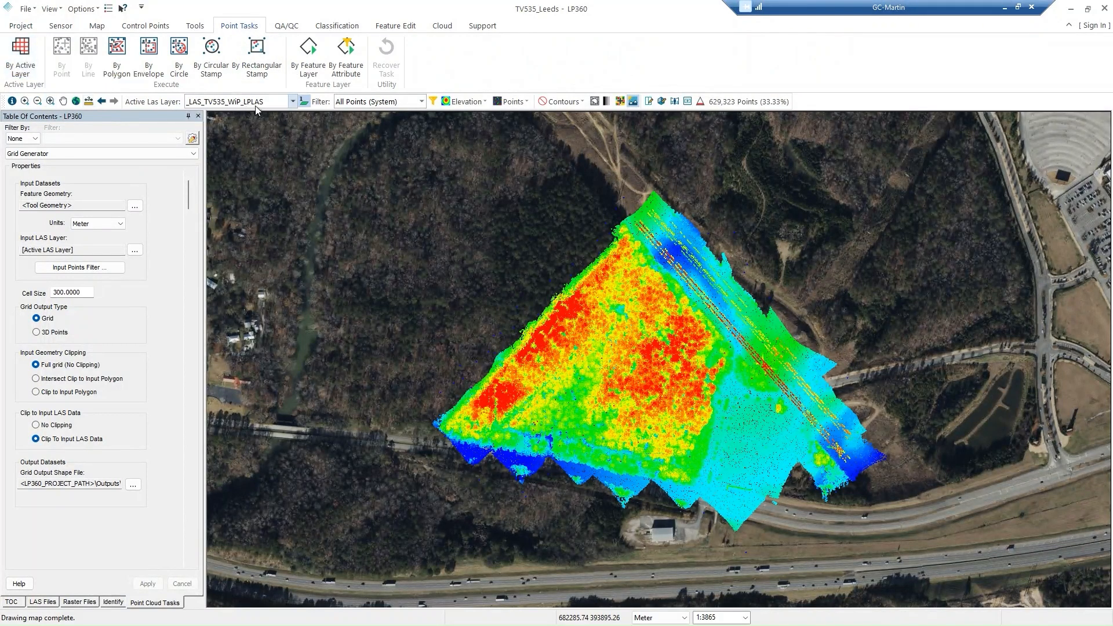
left_click(26, 50)
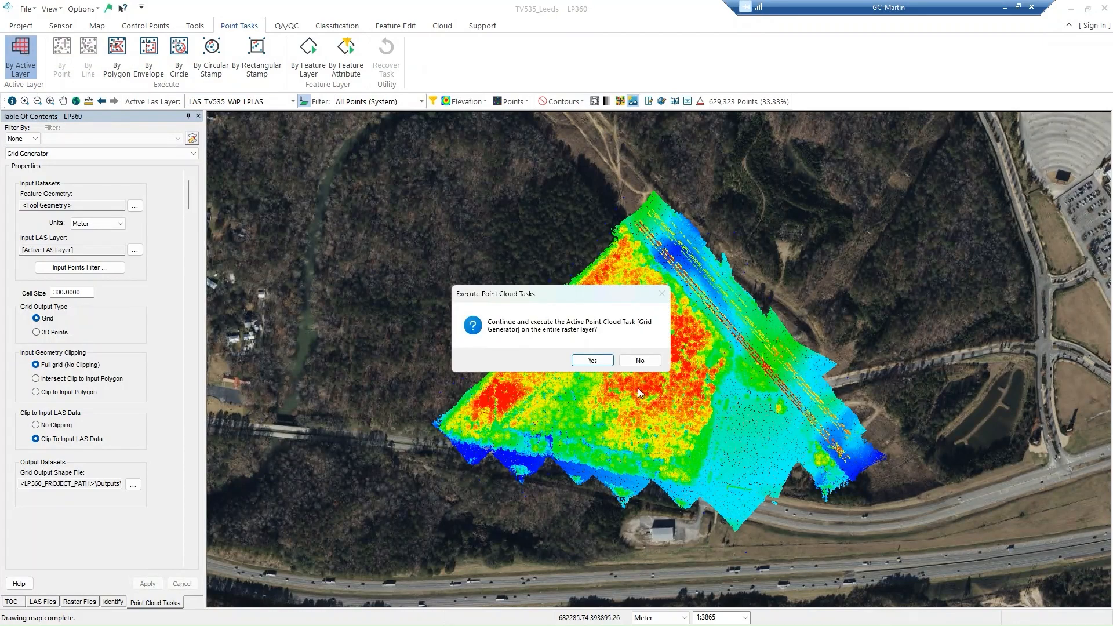
left_click(604, 359)
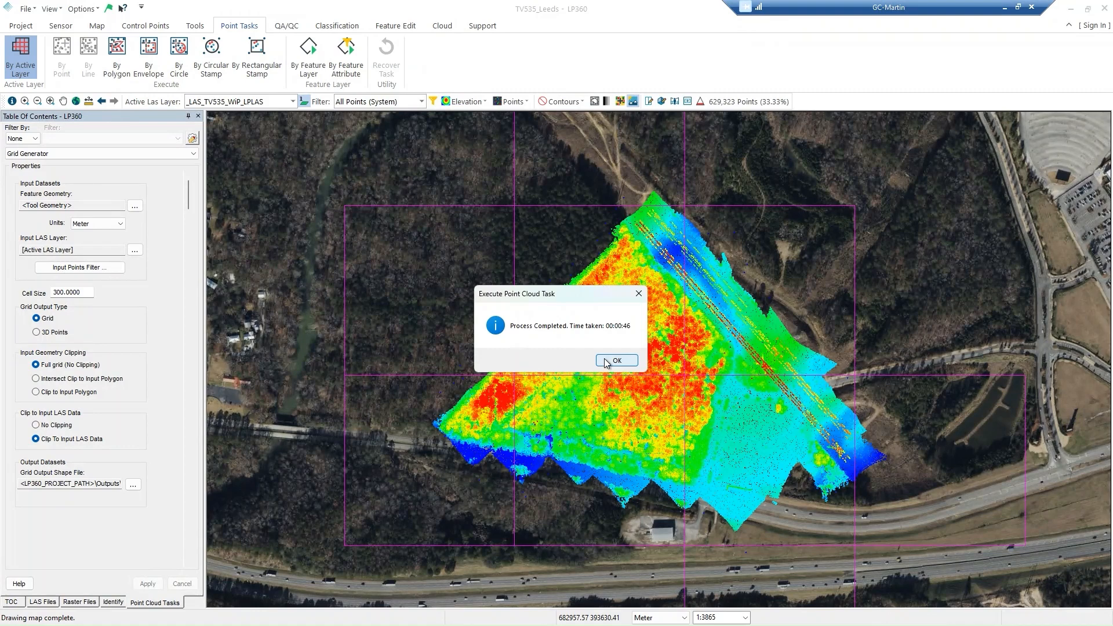
left_click(631, 361)
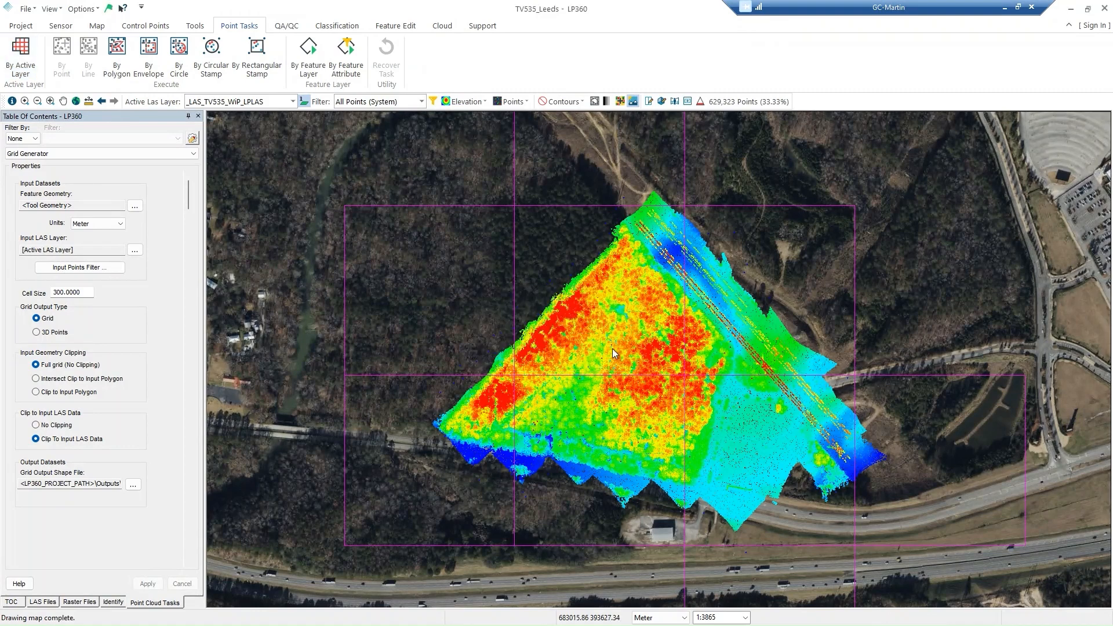
Delete the three outer Grid_300m cells that lie beyond the LAS data and save the feature edits.
left_click(75, 101)
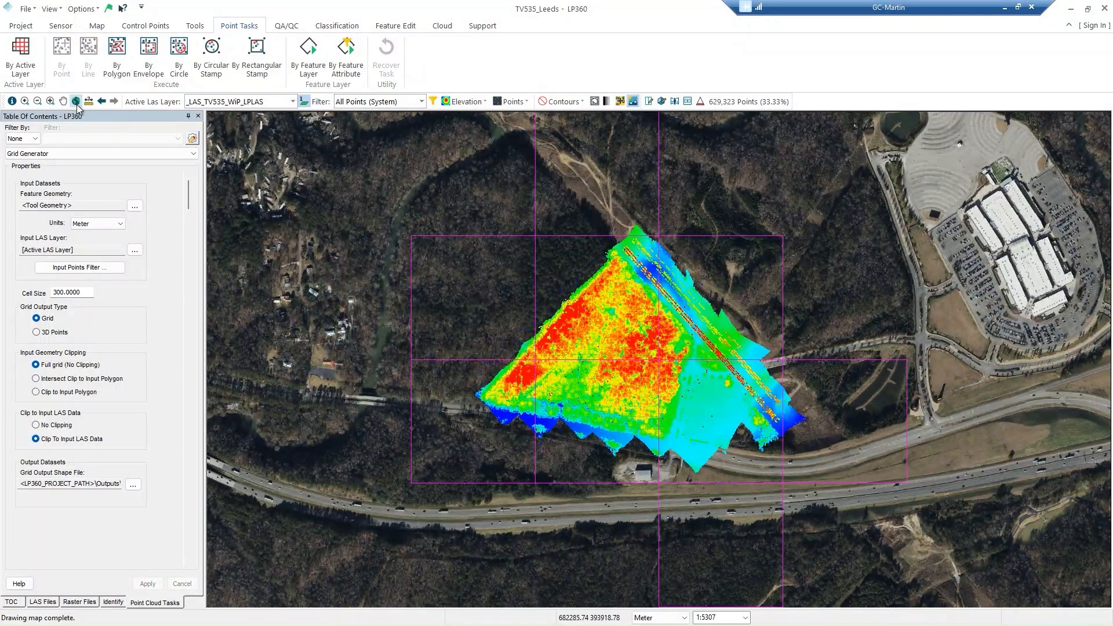
left_click(389, 28)
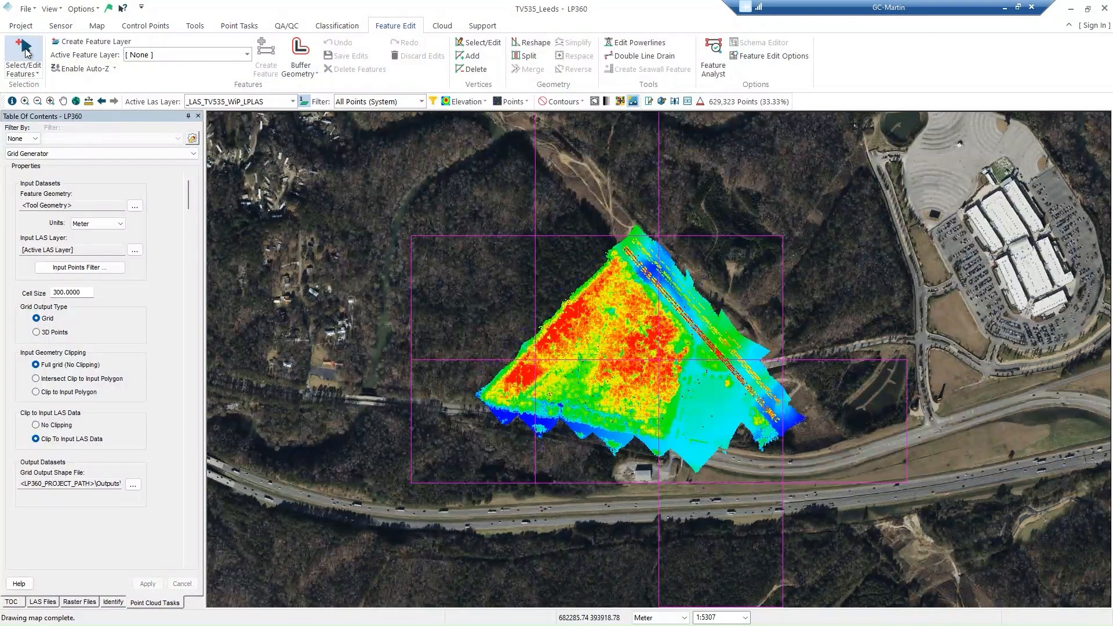
left_click(537, 169)
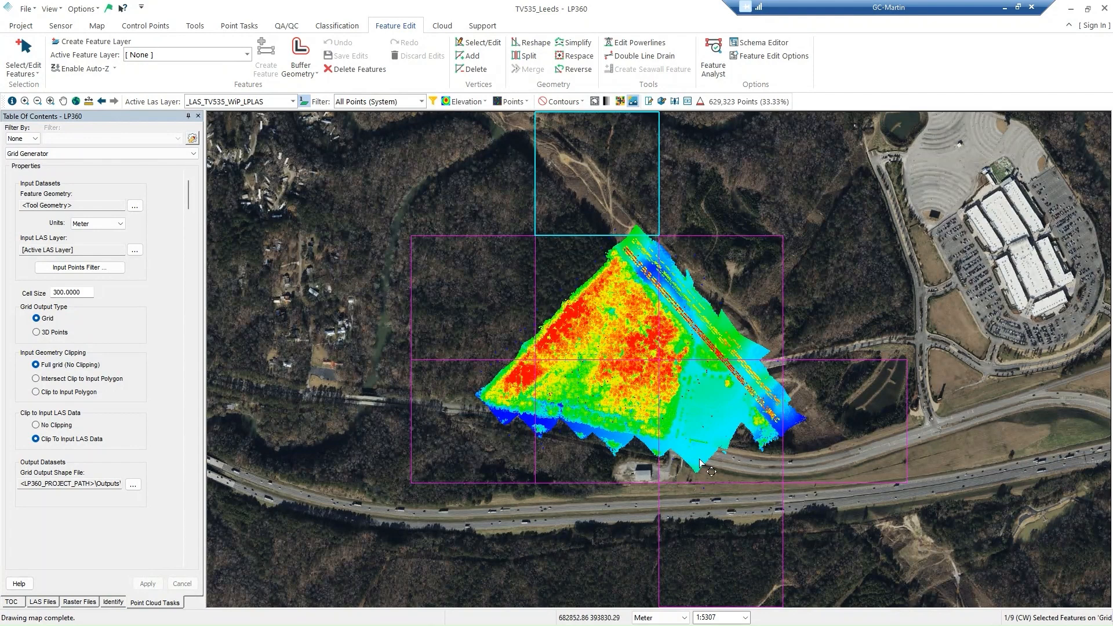
left_click(853, 482, "shift")
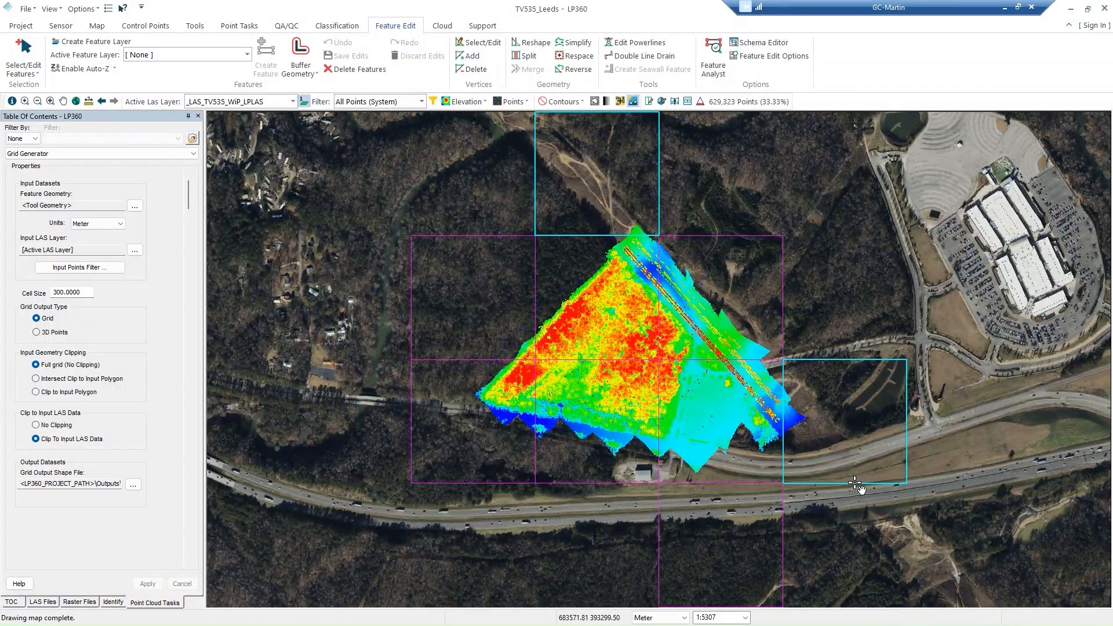
left_click(782, 532, "shift")
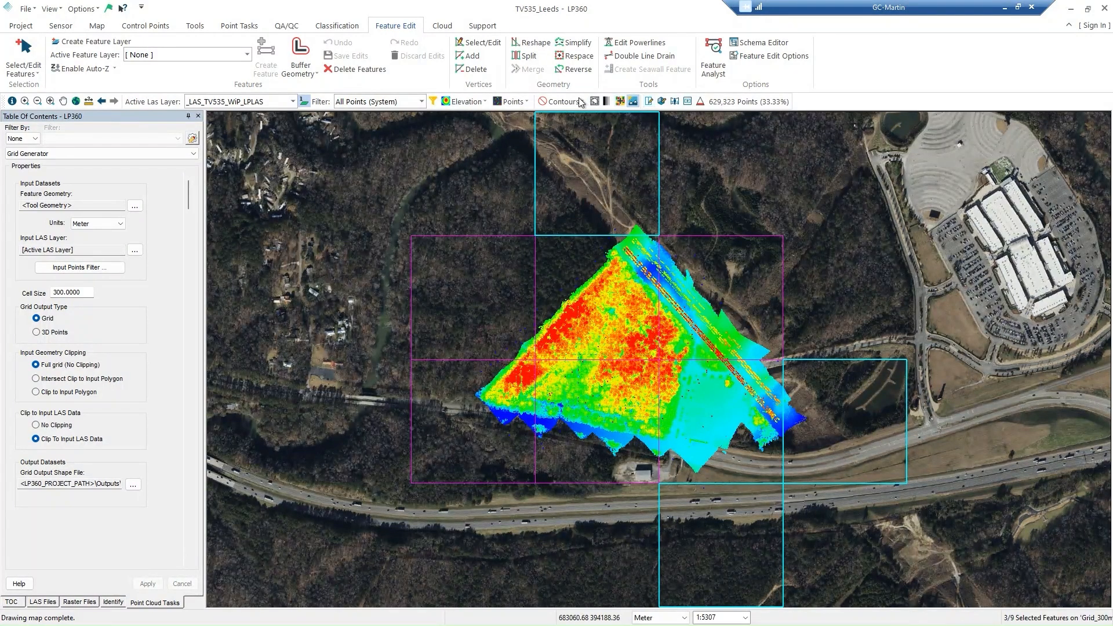
left_click(349, 71)
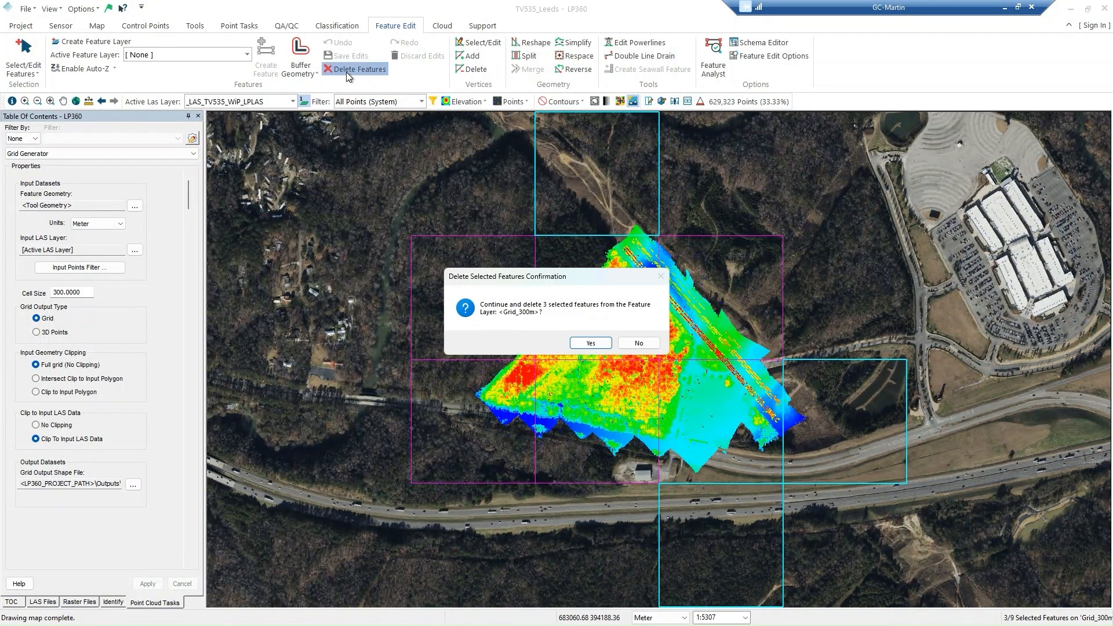
left_click(592, 343)
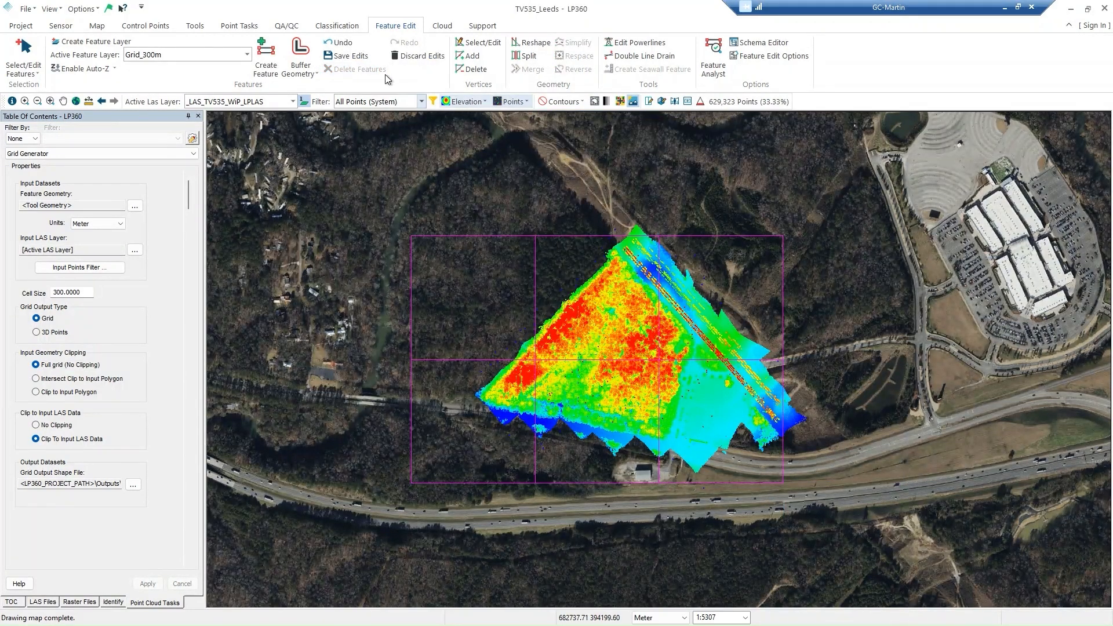
left_click(341, 57)
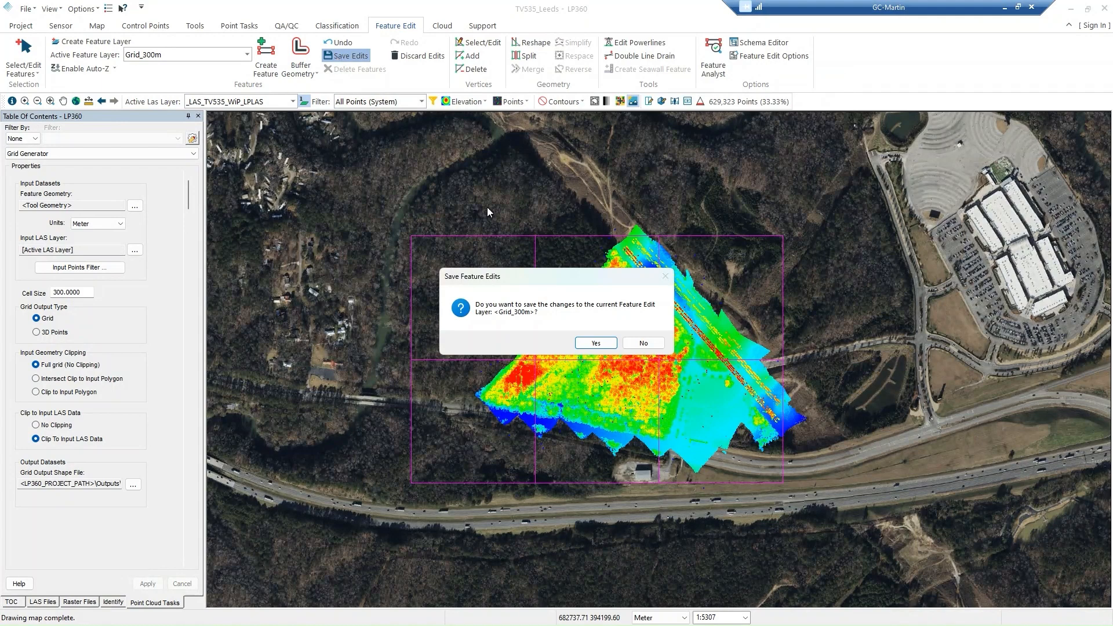
left_click(596, 344)
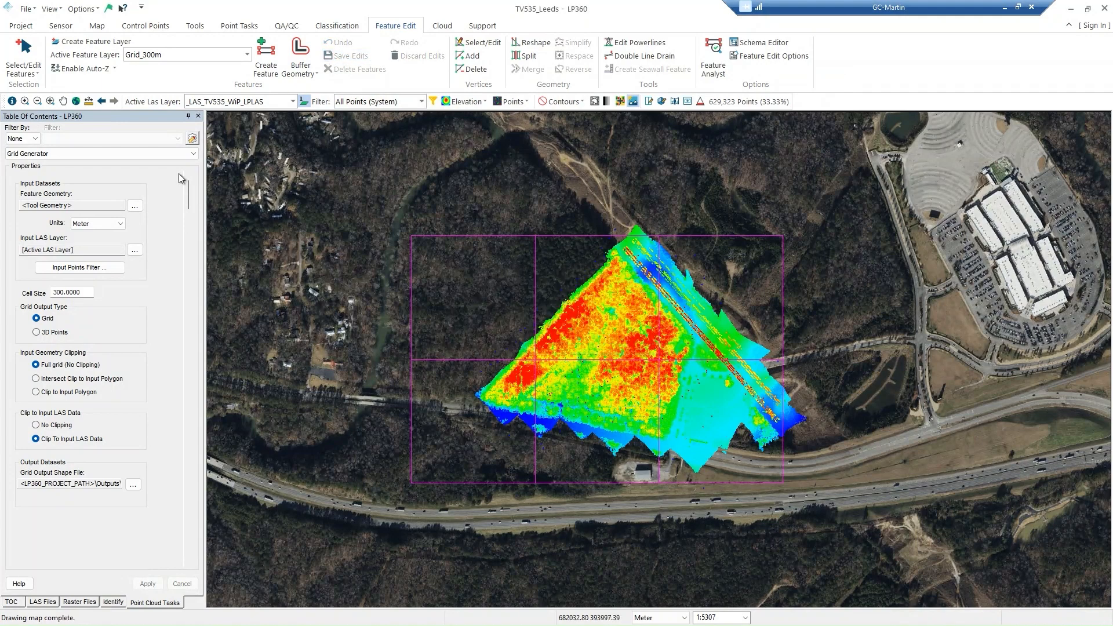
Set up a LAS points export of the active layer, cookie cut by the Grid_300m polygons with a name field assigned.
left_click(76, 102)
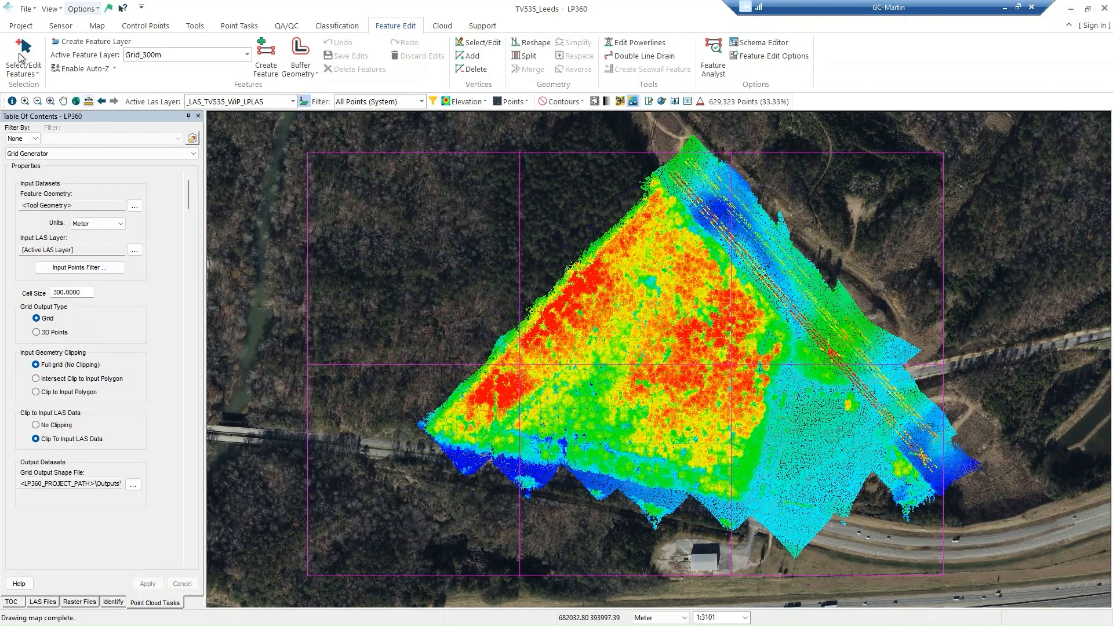
left_click(28, 27)
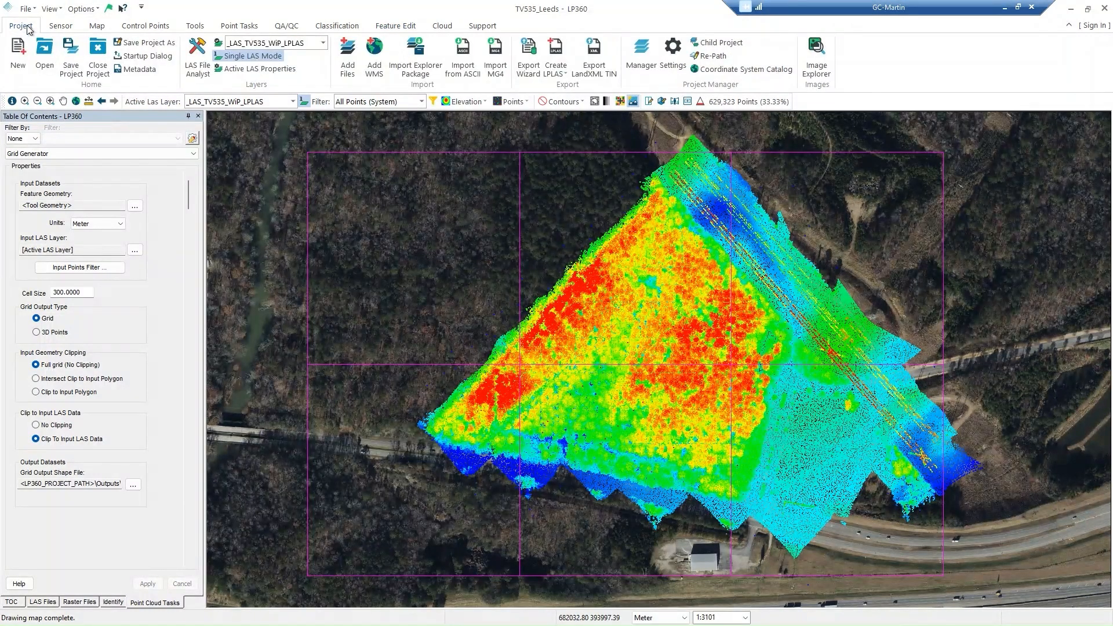
left_click(534, 68)
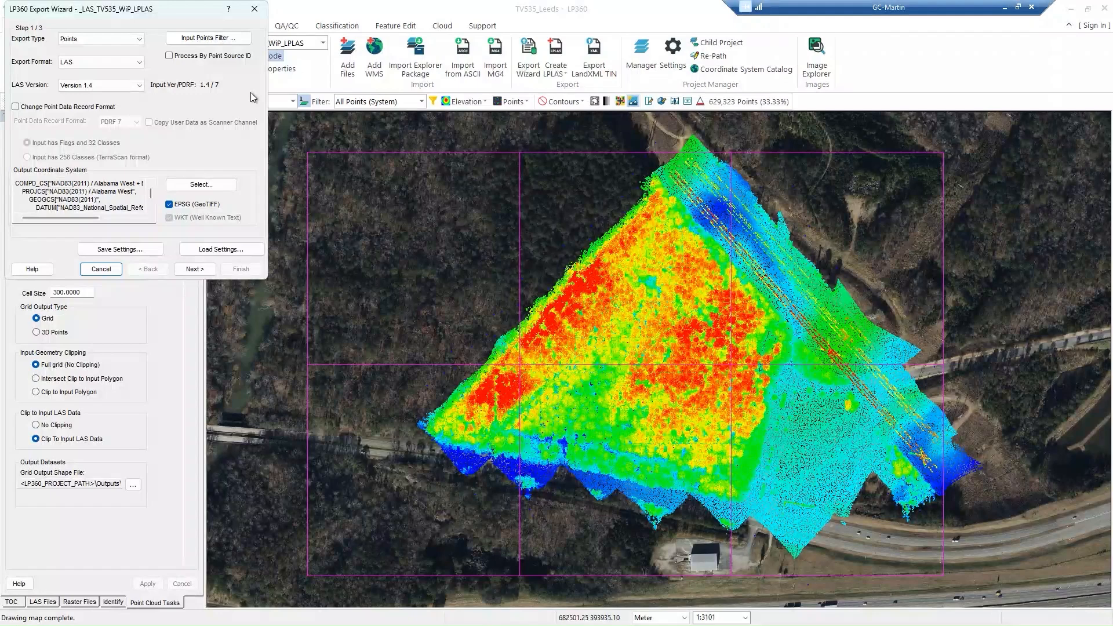
left_click(200, 270)
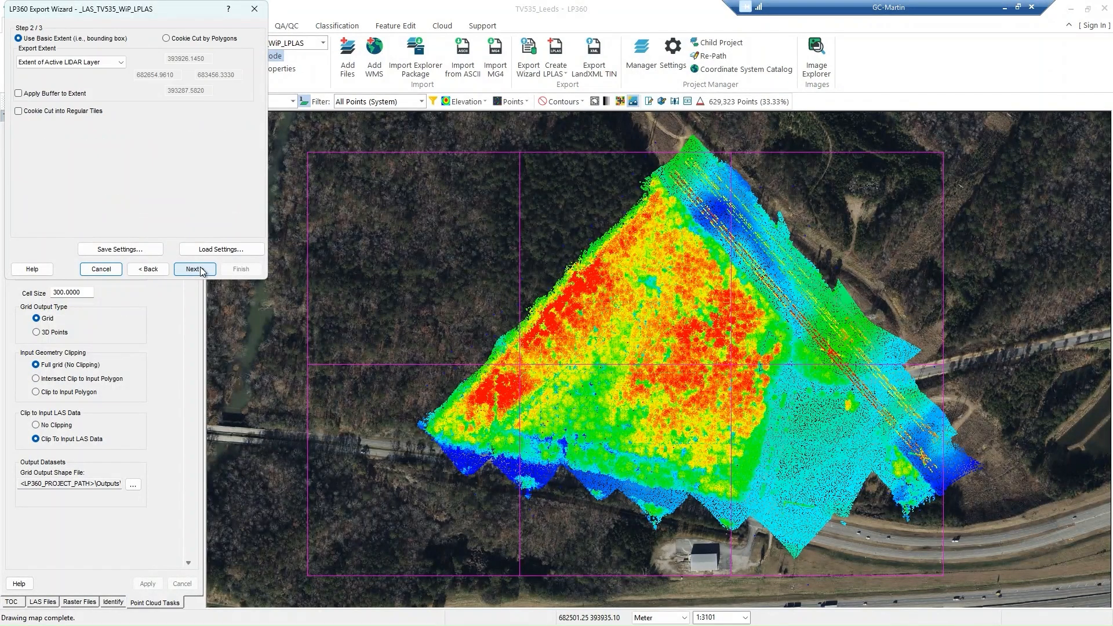
left_click(167, 39)
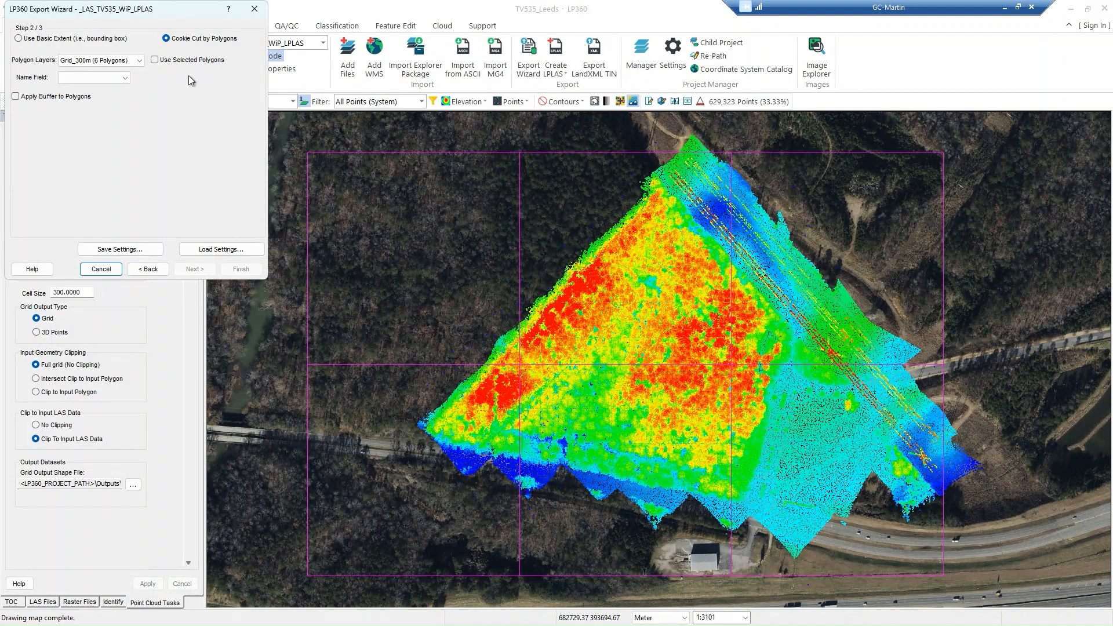
left_click(124, 78)
left_click(120, 89)
left_click(196, 270)
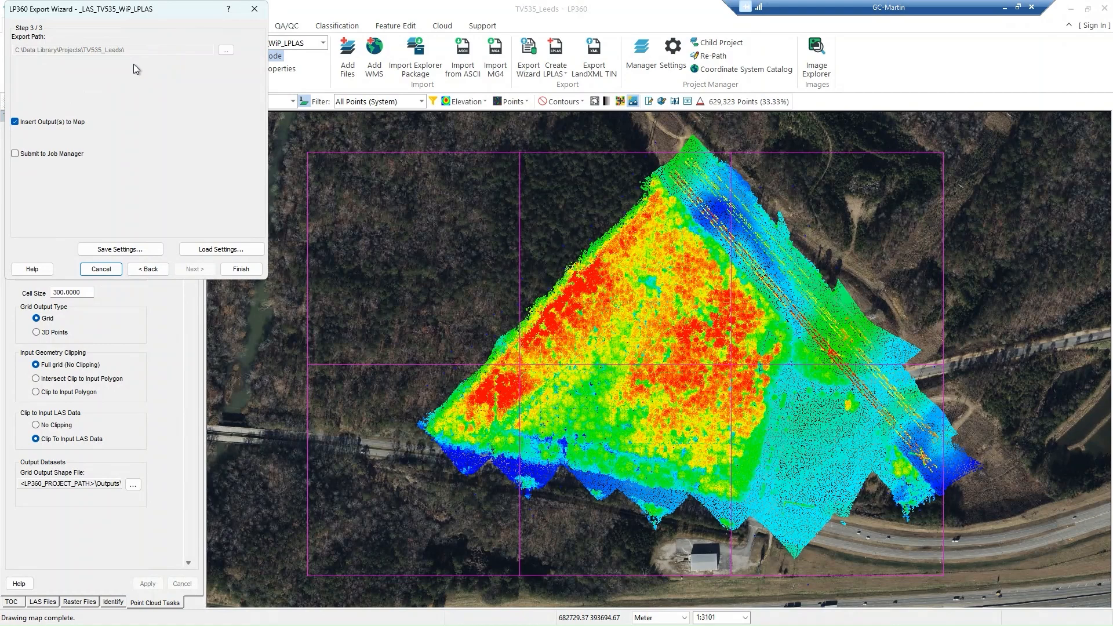
Set the export path to a new folder named 300m_Grid inside TV535_Leeds\Outputs and run the export.
left_click(225, 50)
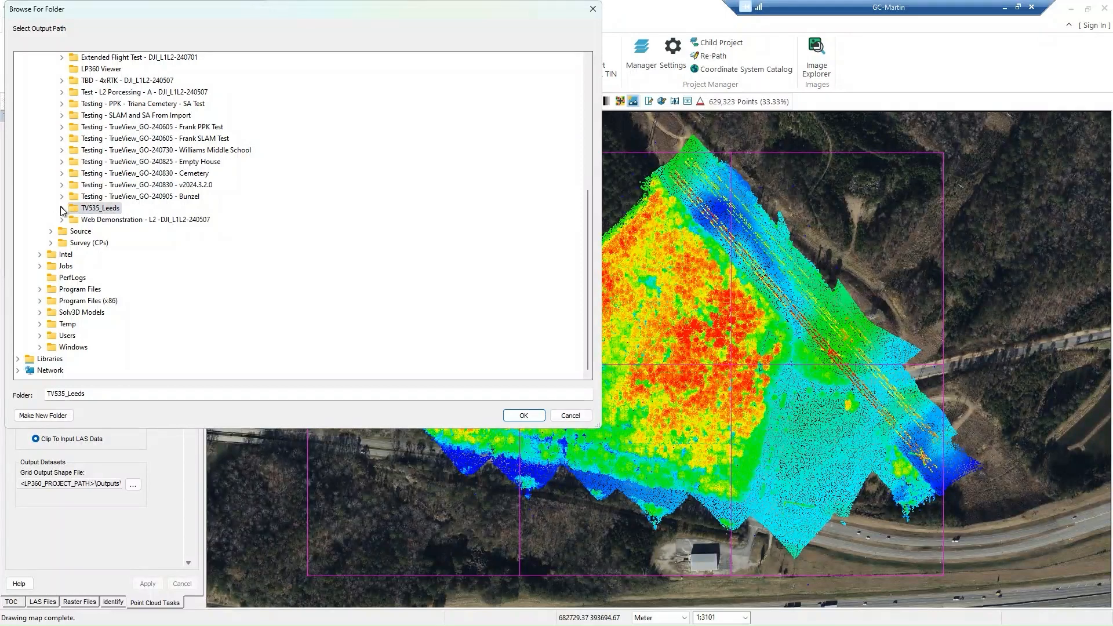
left_click(62, 208)
left_click(73, 243)
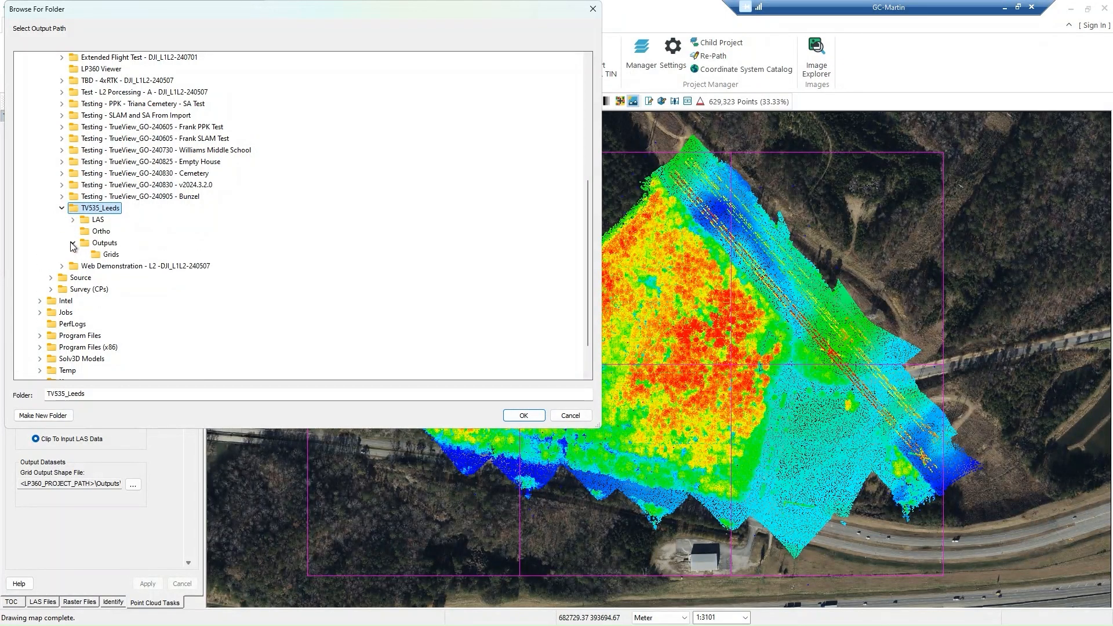
left_click(116, 246)
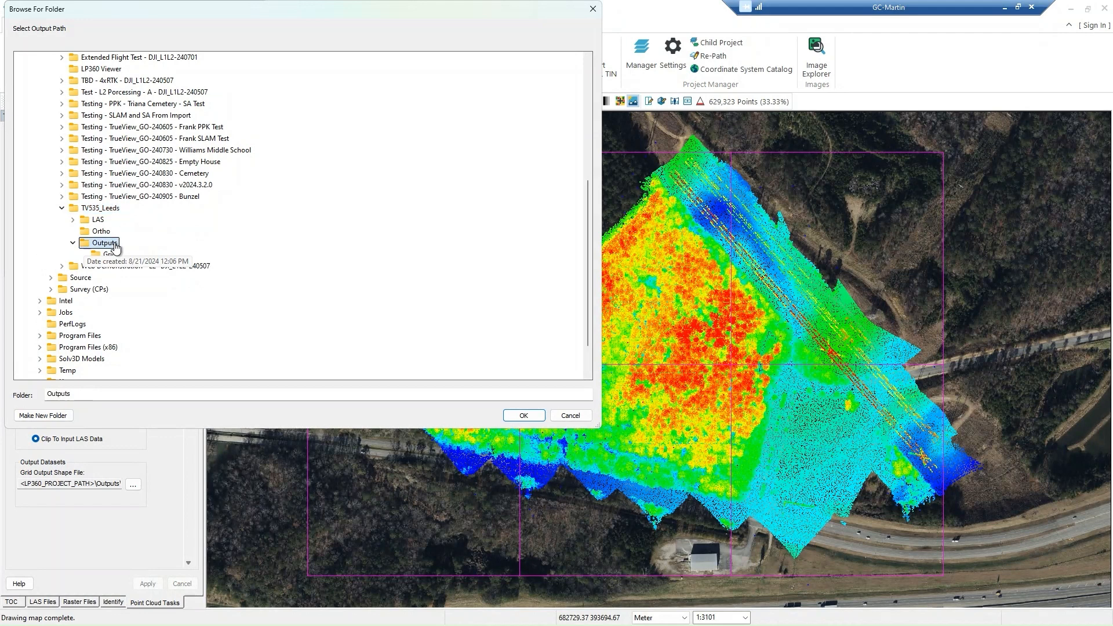
left_click(60, 421)
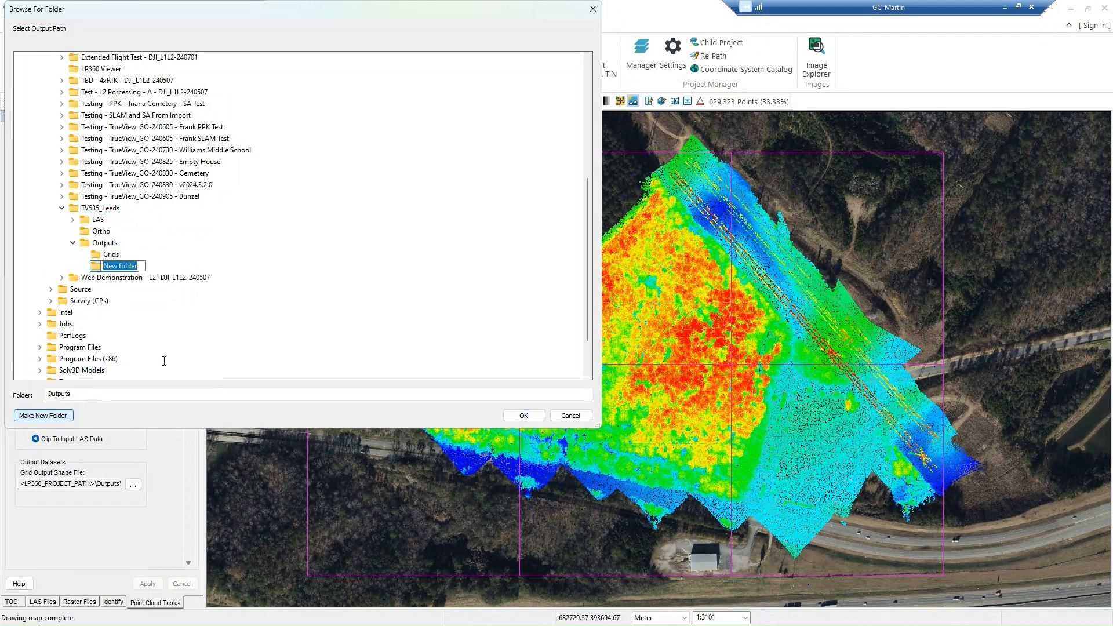
type("300m")
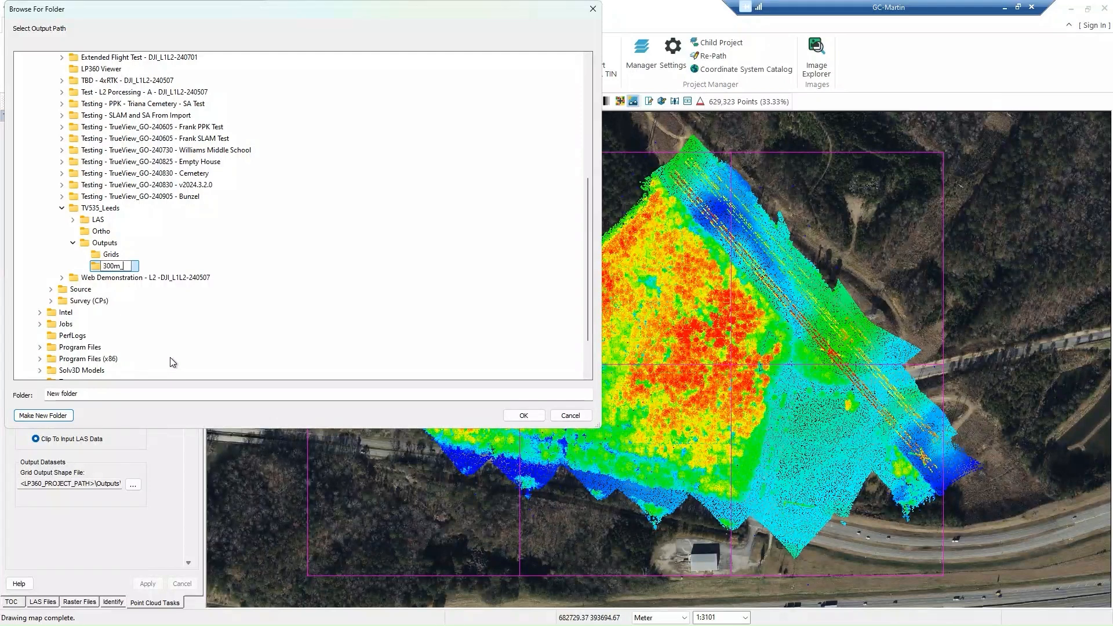
type("_Grid")
key("Return")
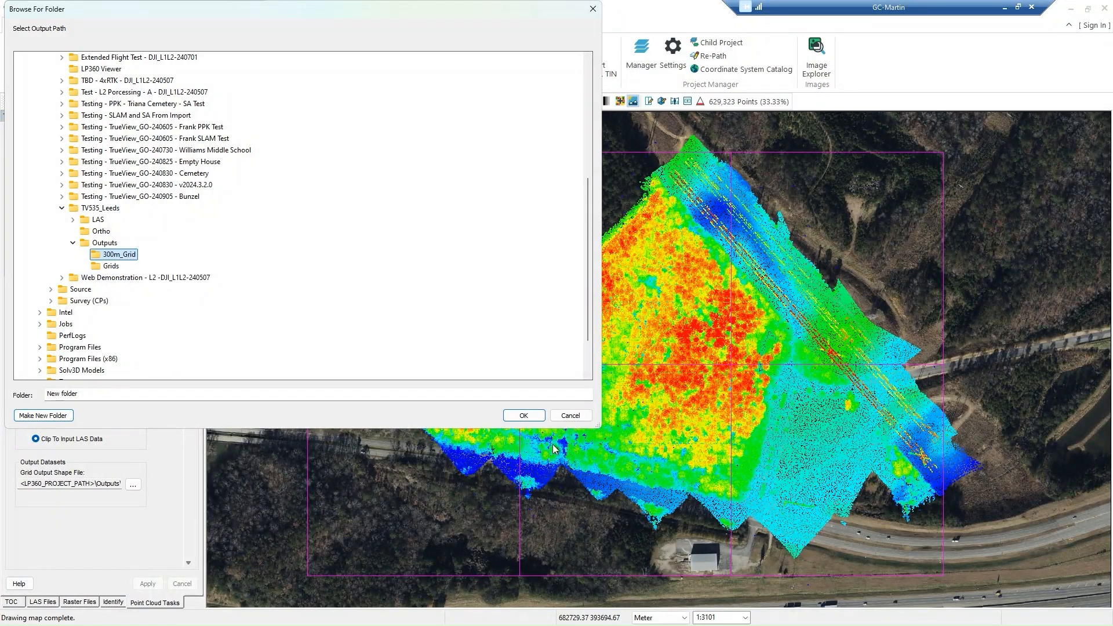
left_click(524, 416)
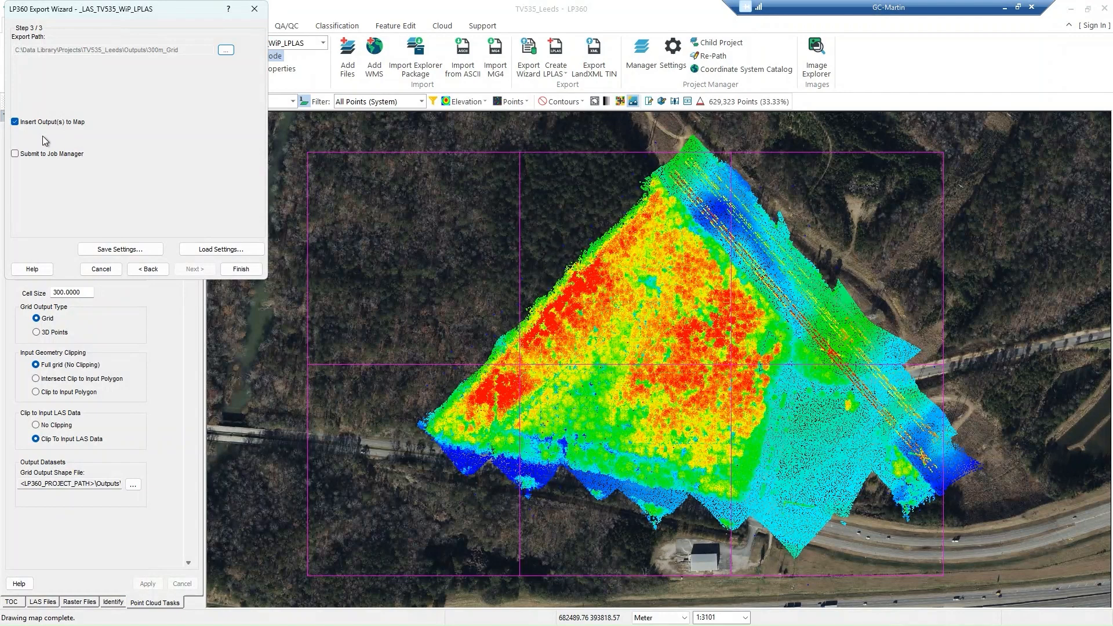
left_click(251, 272)
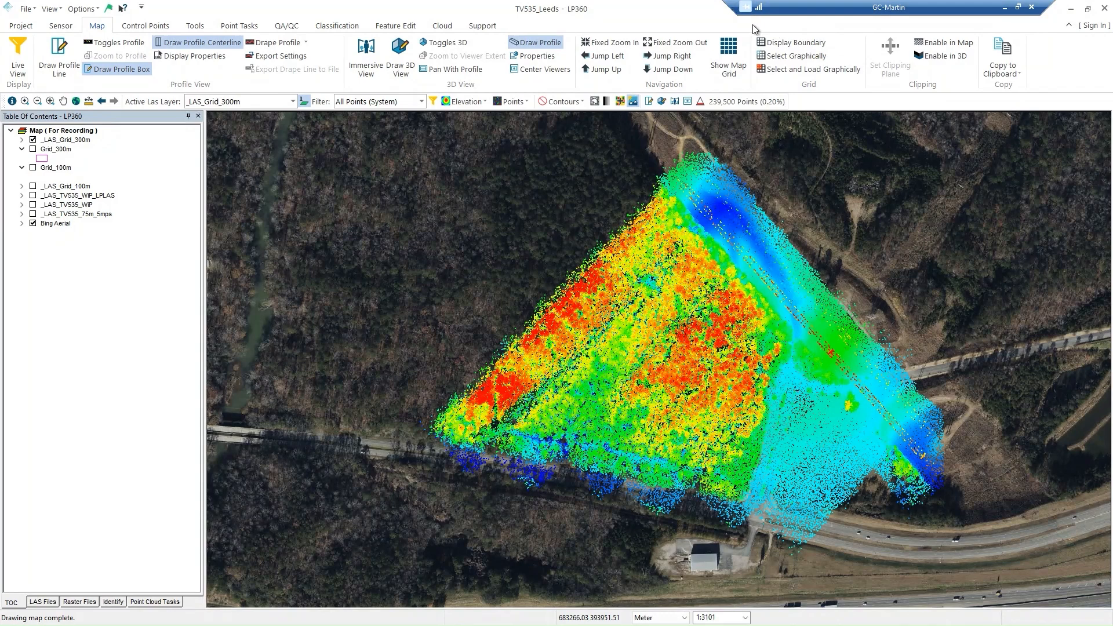
Display the file boundaries of the exported _LAS_Grid_300m tiles on the map.
left_click(795, 46)
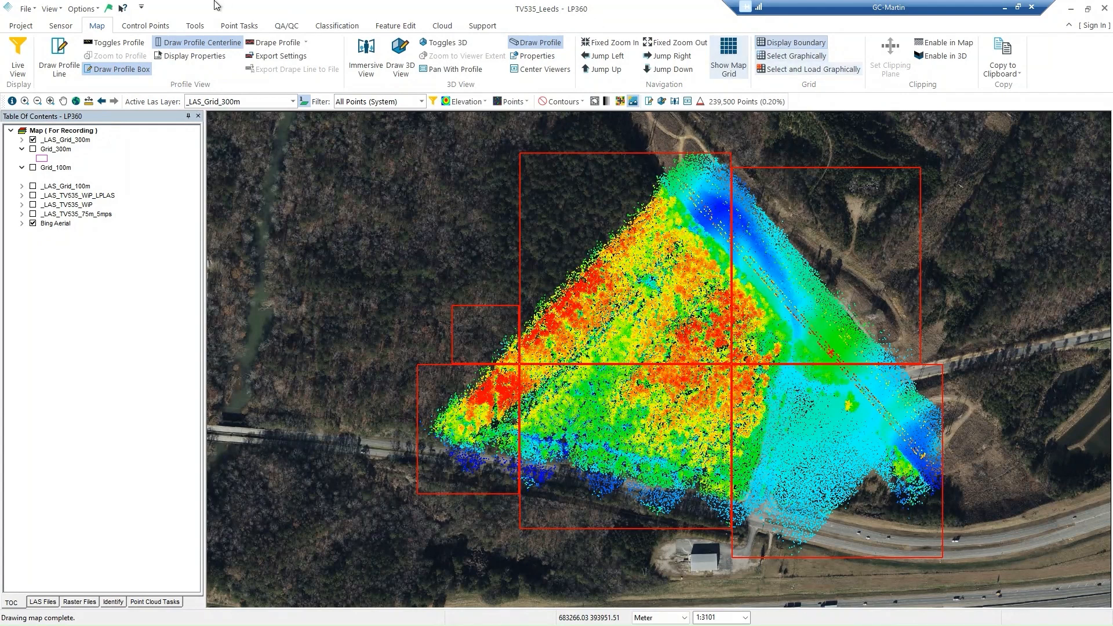
left_click(21, 26)
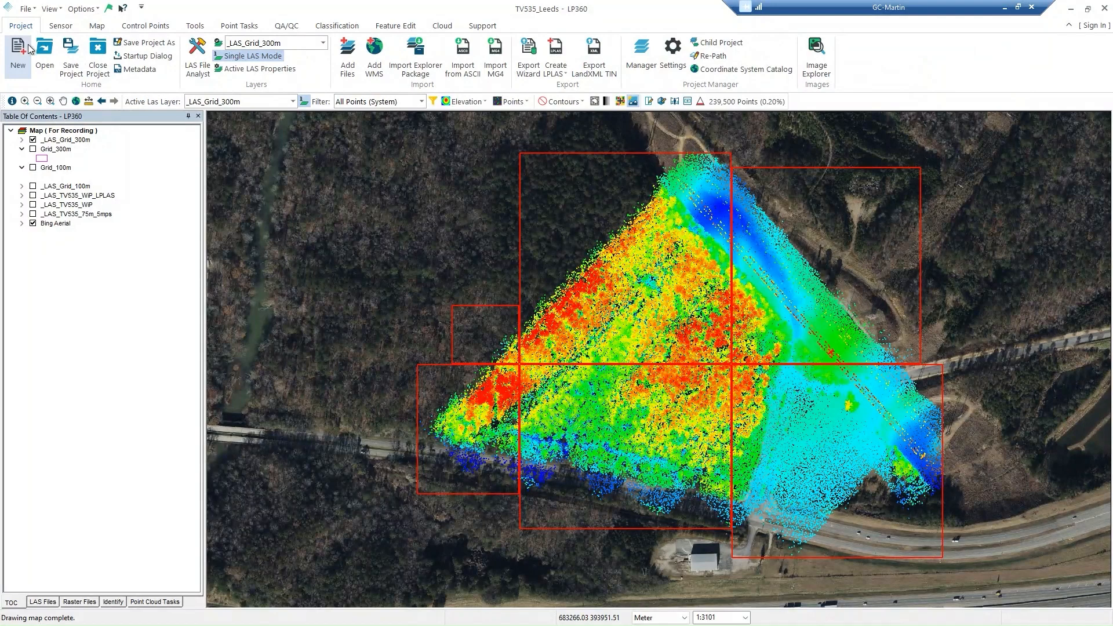
left_click(350, 57)
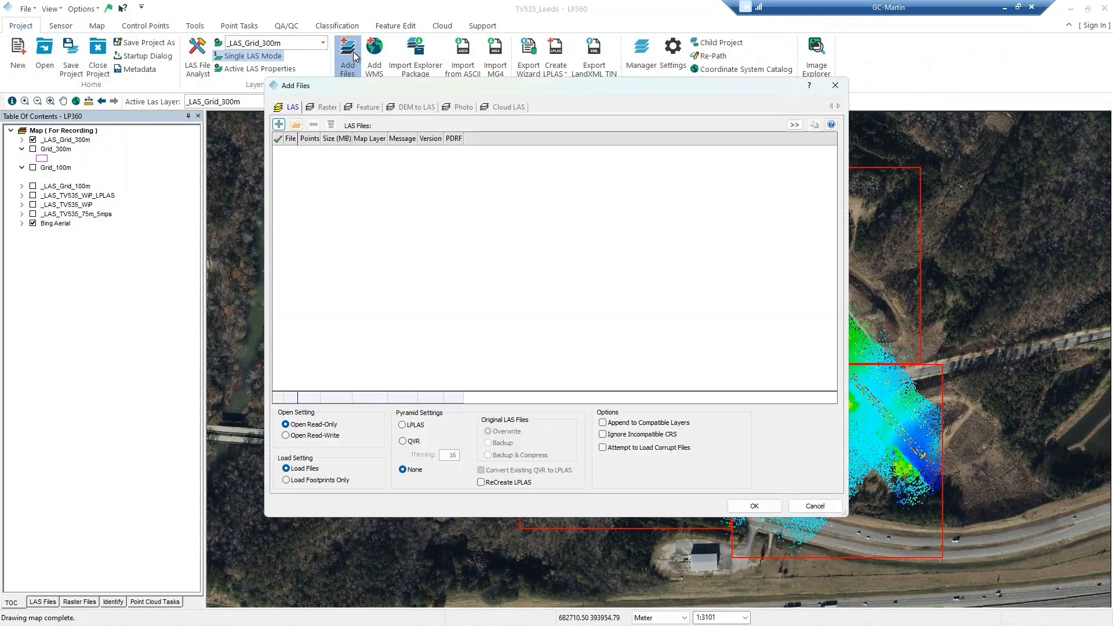
left_click(363, 108)
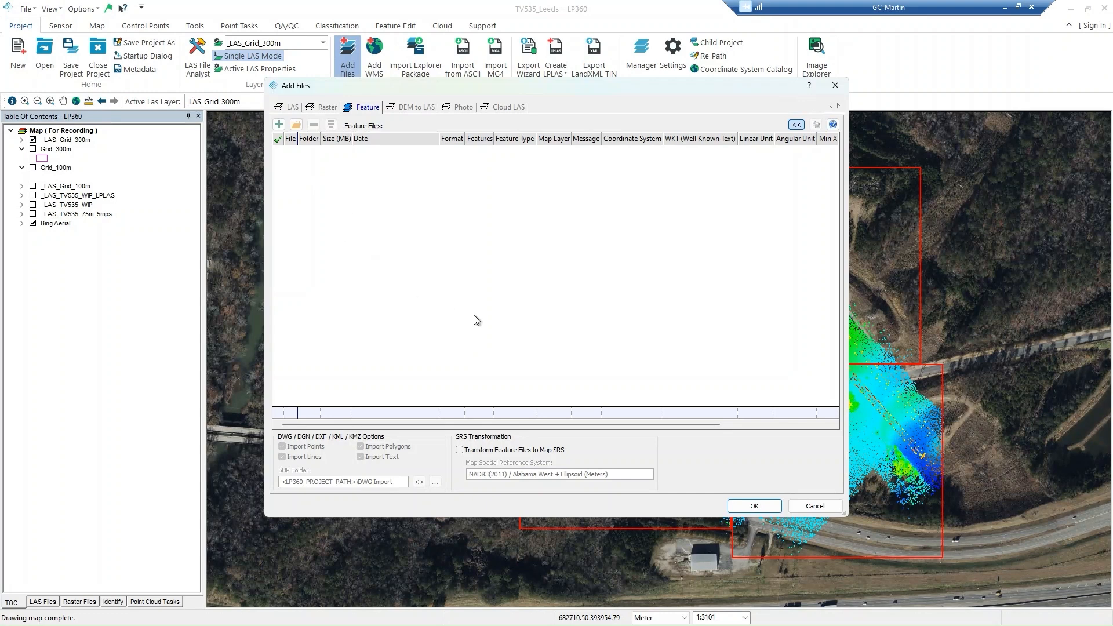
left_click(815, 507)
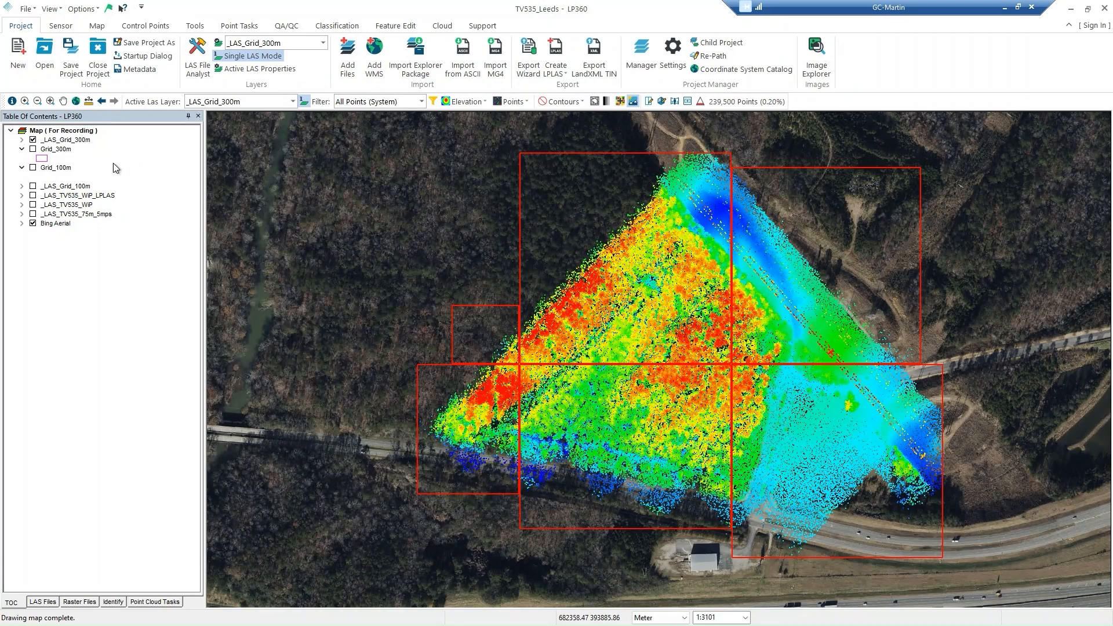
Hide the _LAS_Grid_300m layer and show the Grid_100m and _LAS_Grid_100m layers at full extent.
left_click(33, 140)
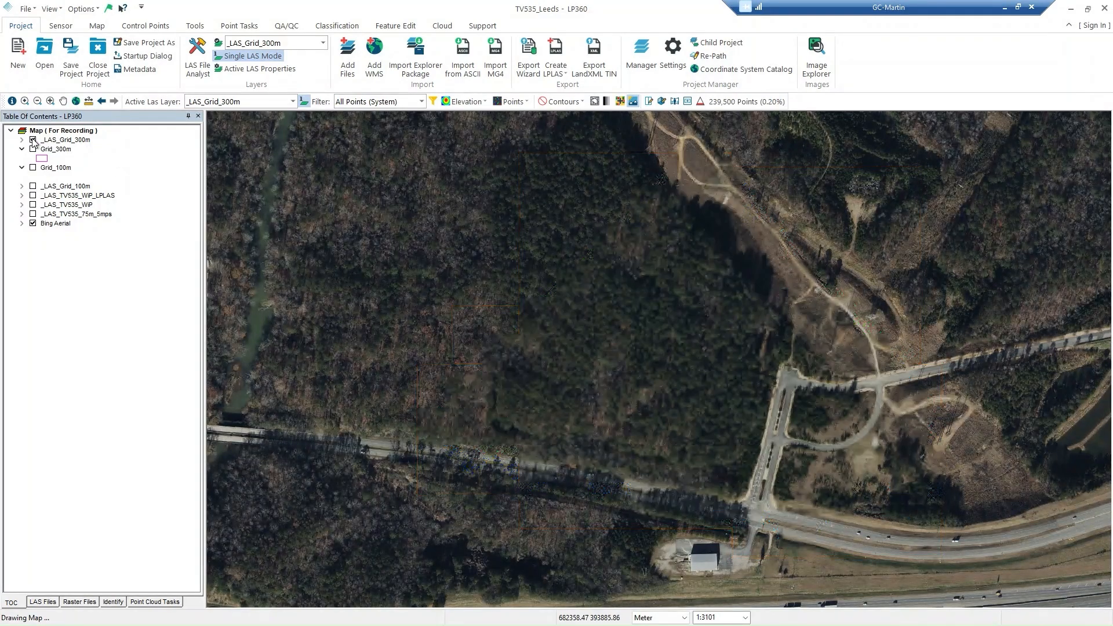
left_click(33, 167)
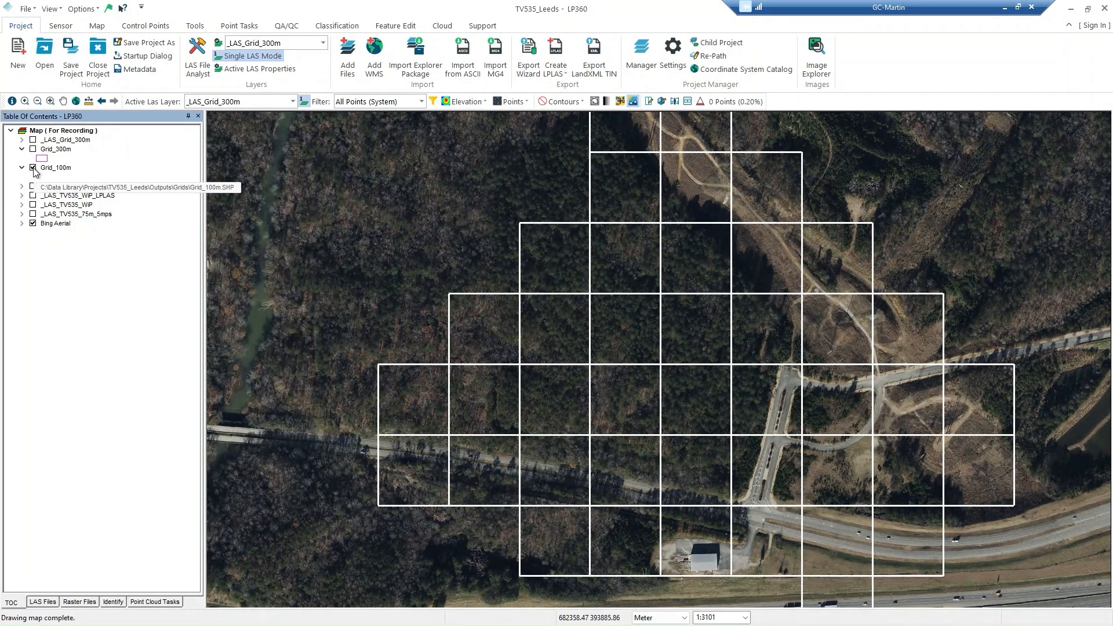
left_click(77, 106)
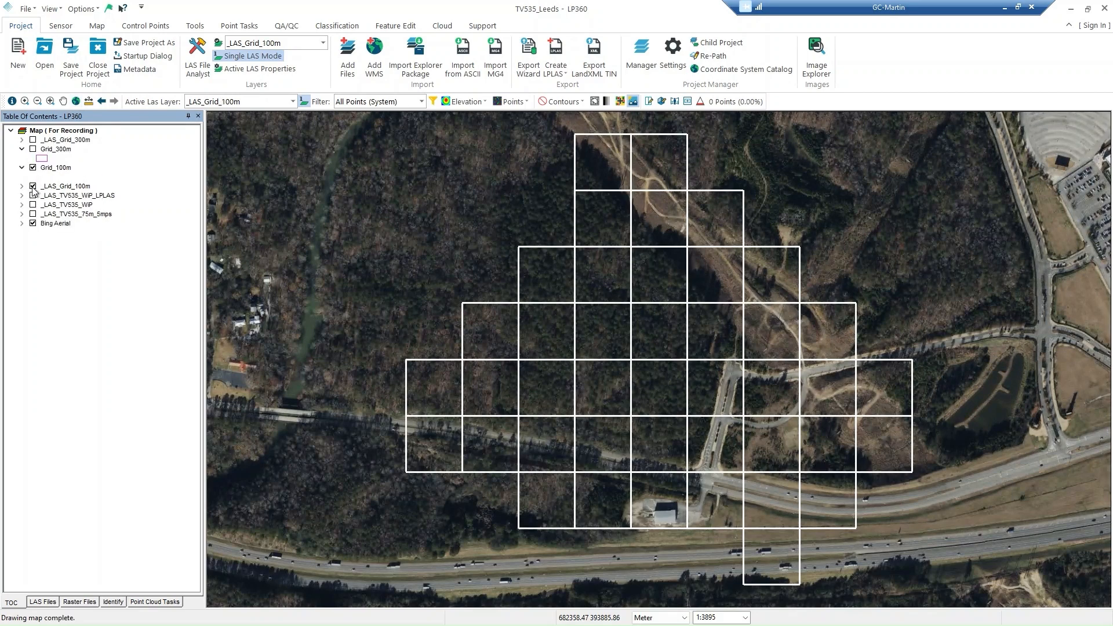
left_click(33, 187)
Hide the Grid_100m layer and display the map grid boundaries of the _LAS_Grid_100m tiles.
left_click(96, 26)
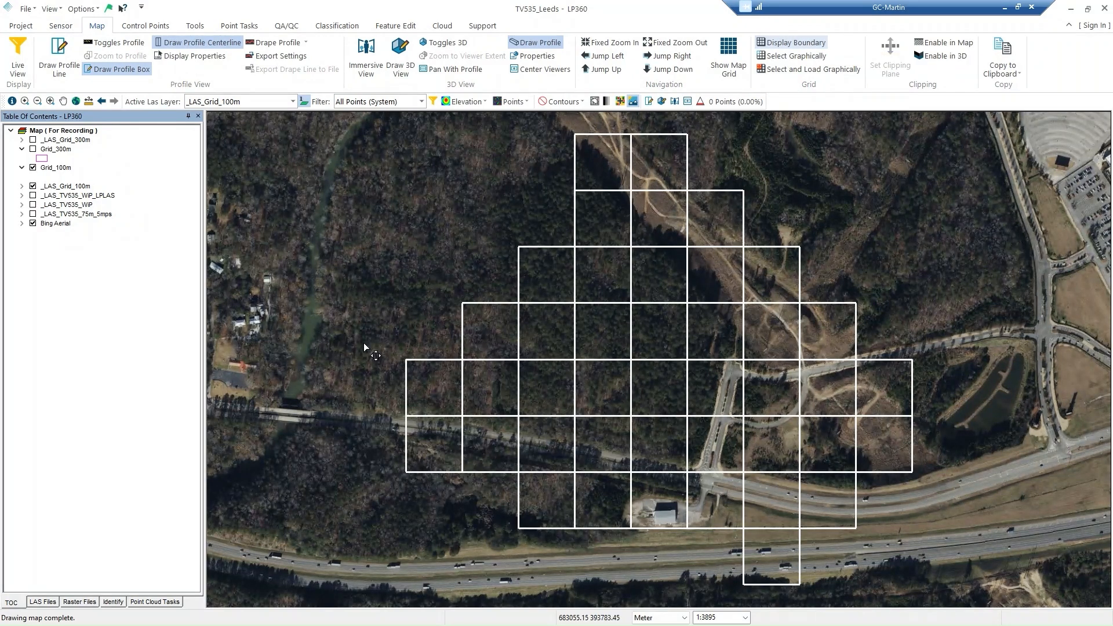
left_click(32, 169)
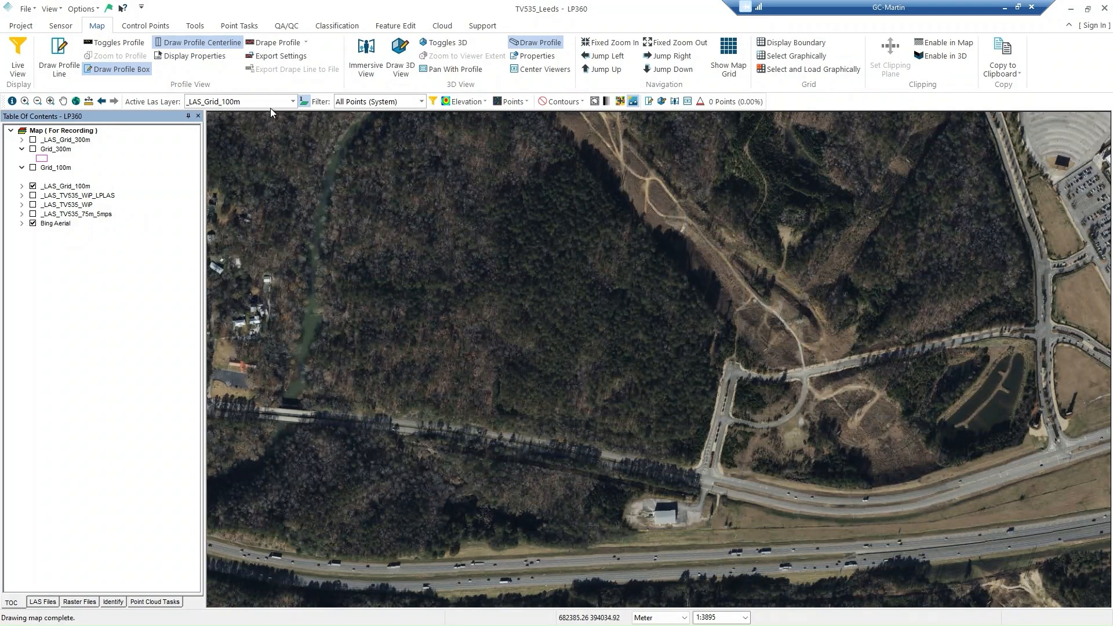
left_click(792, 45)
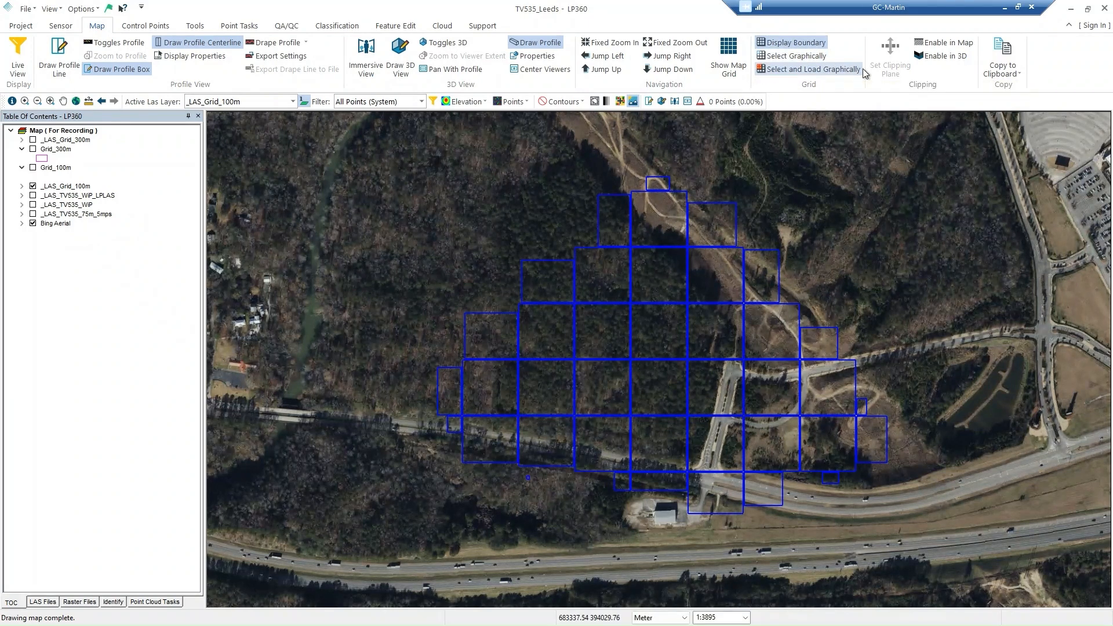
Activate Select and Load Graphically and load a single central 100 m tile, followed by a single western tile.
left_click(808, 71)
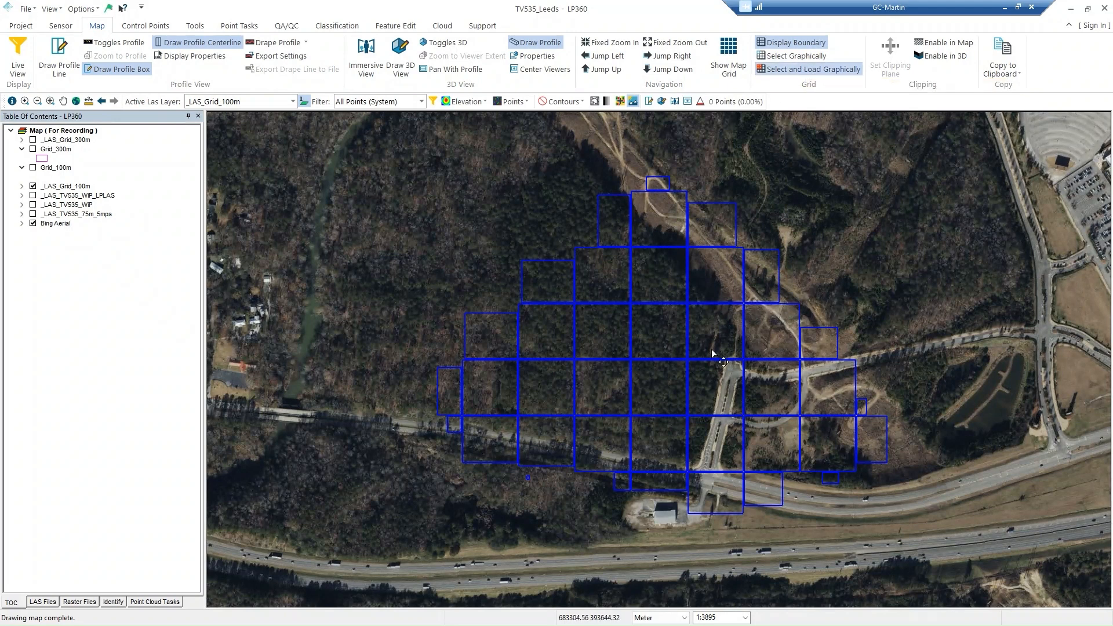
left_click(673, 343)
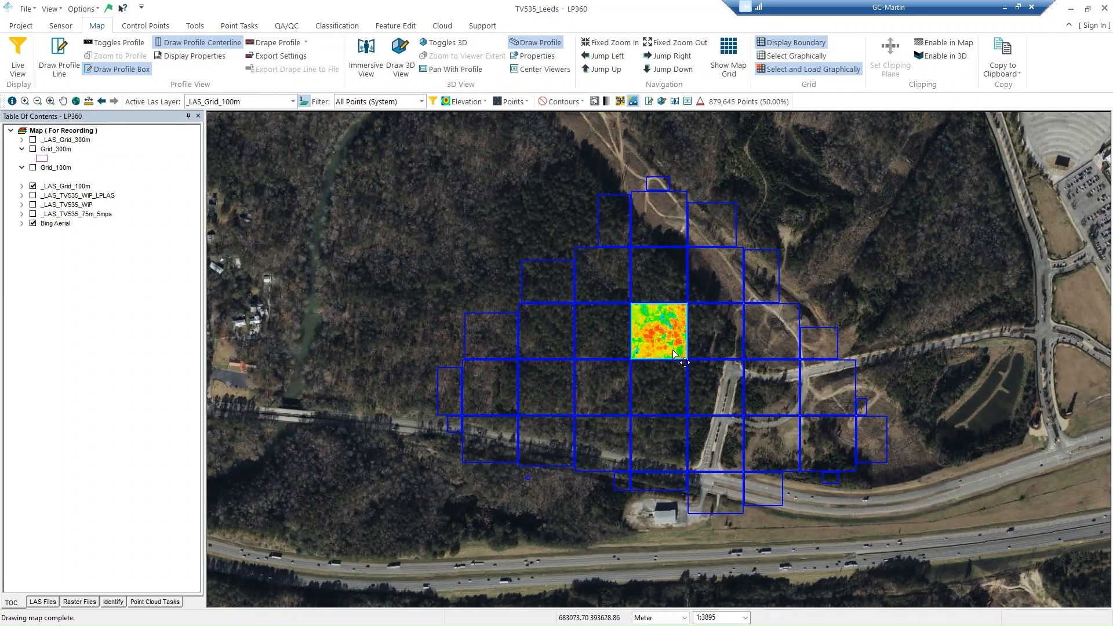
left_click(551, 344)
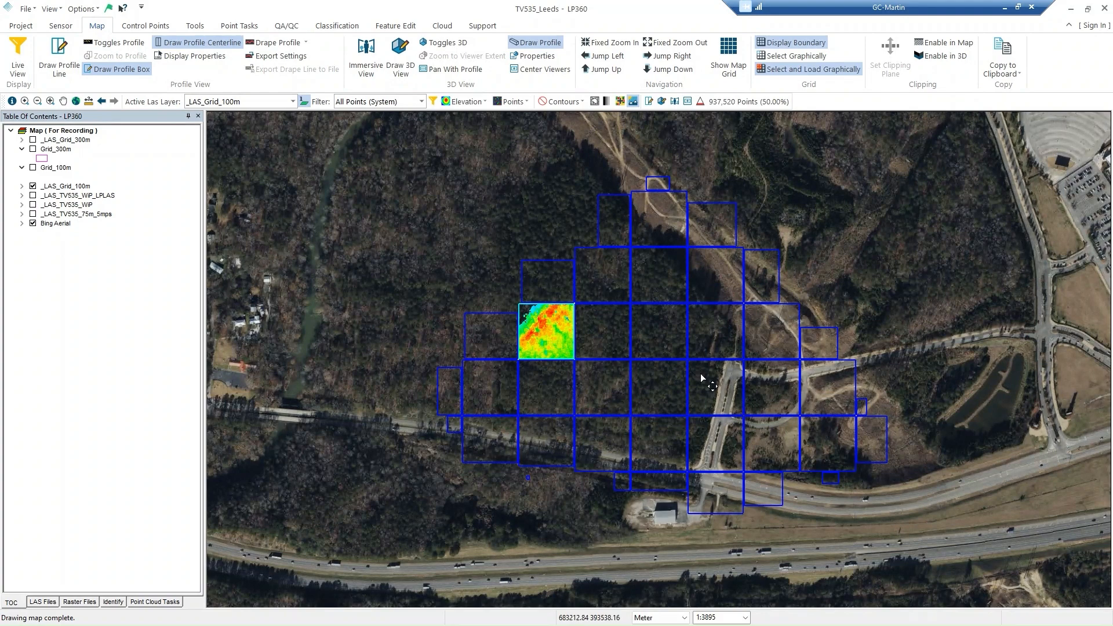
Load different tile selections in turn: a two-by-two central block, three separate tiles, and two adjoining western tiles.
left_click_drag(665, 325, 724, 393)
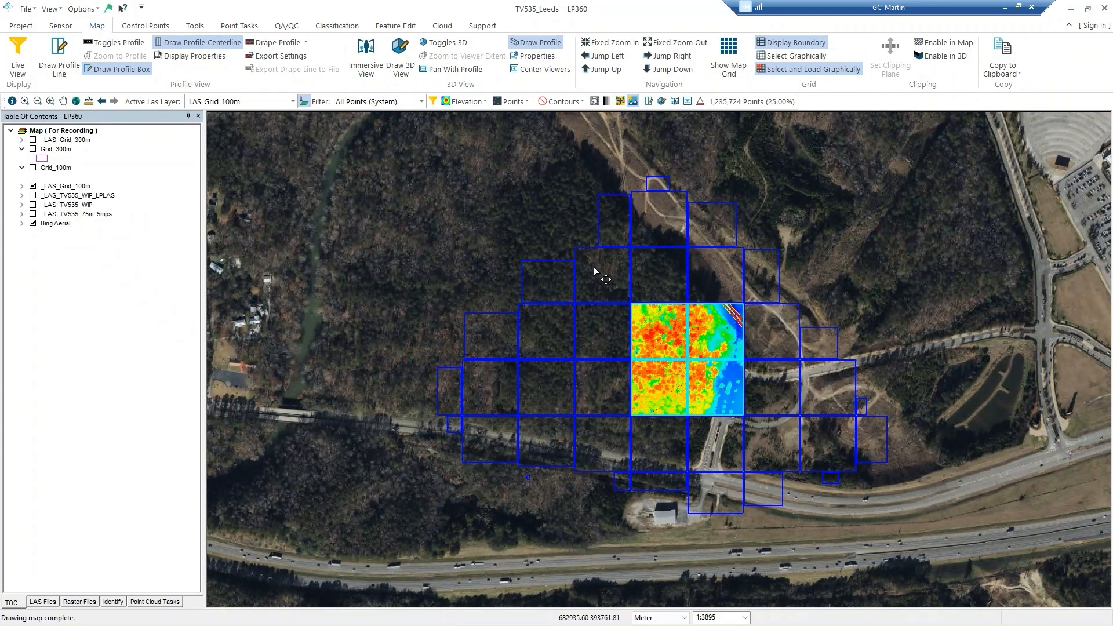
left_click_drag(594, 268, 612, 285)
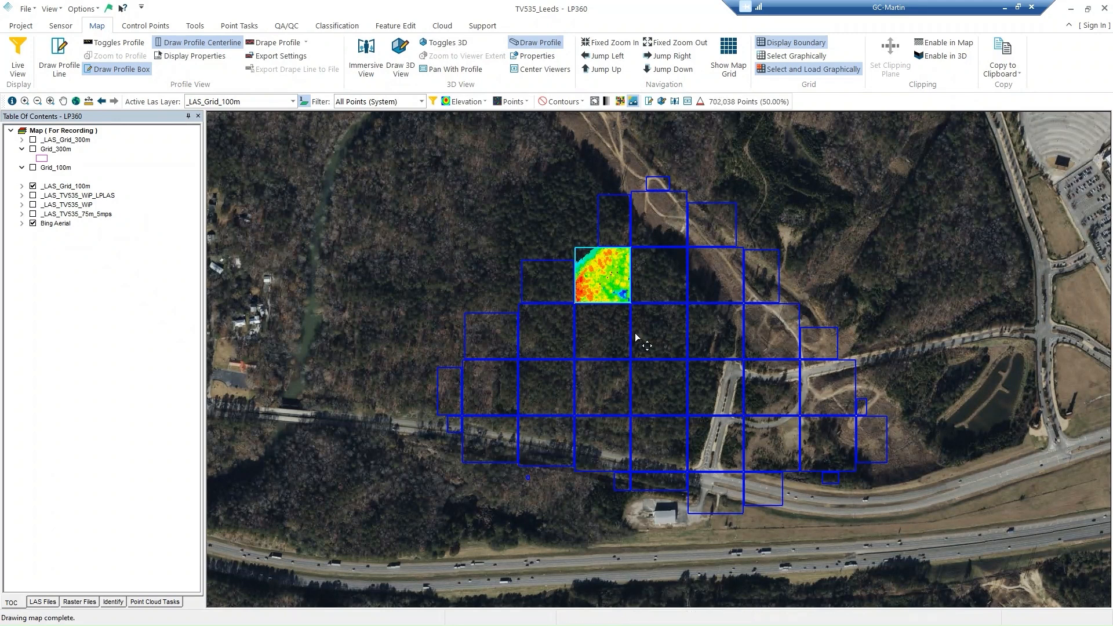
left_click_drag(652, 378, 676, 404)
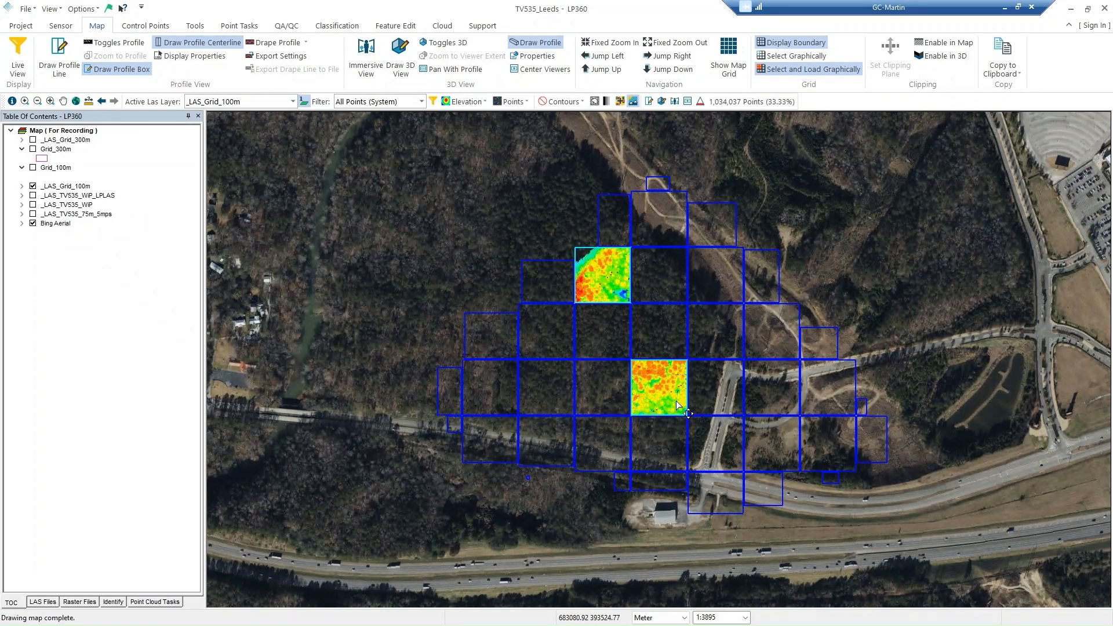
left_click_drag(766, 384, 781, 401)
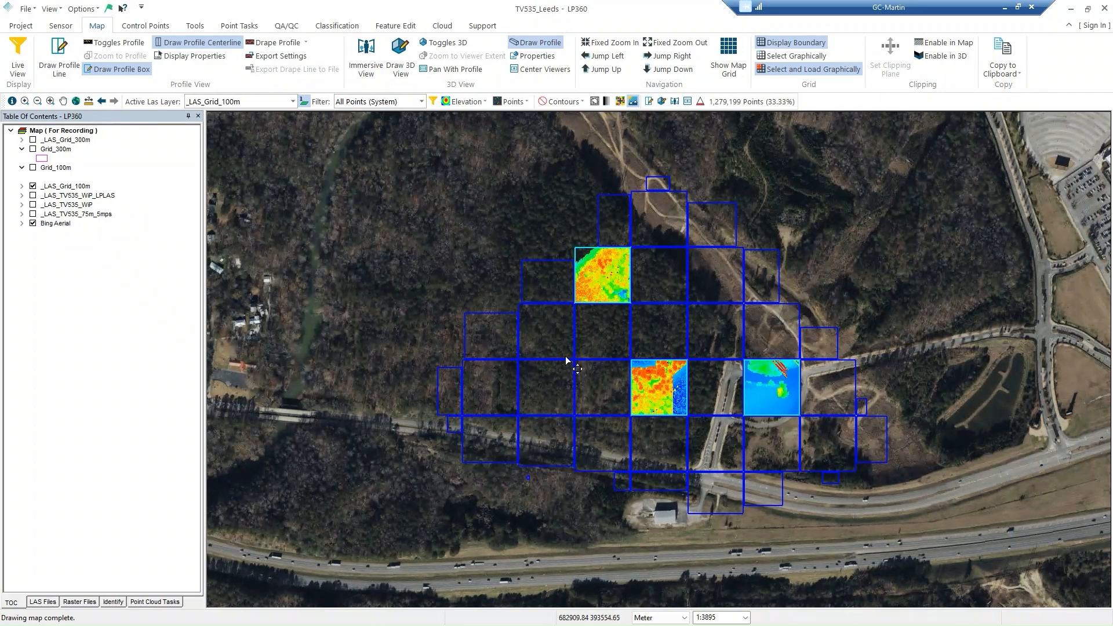
left_click_drag(544, 338, 572, 381)
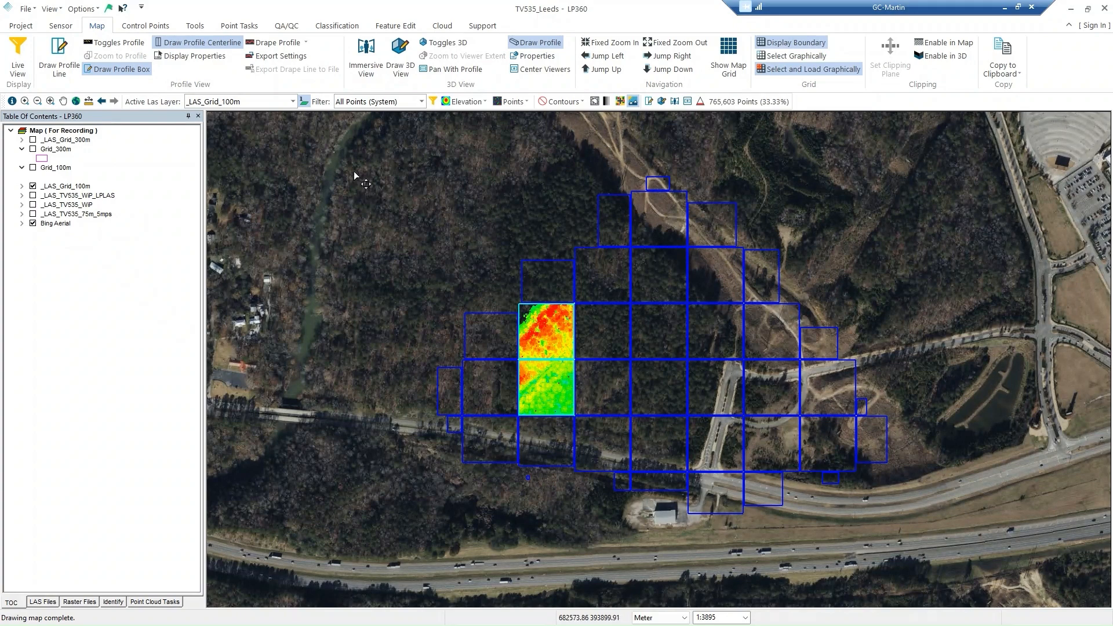
Load all _LAS_Grid_100m tiles at once and unload them by selecting an empty map area outside the grid.
mouse_move(334, 148)
left_mouse_down()
mouse_move(660, 486)
mouse_move(928, 588)
mouse_move(991, 584)
mouse_move(976, 561)
left_mouse_up()
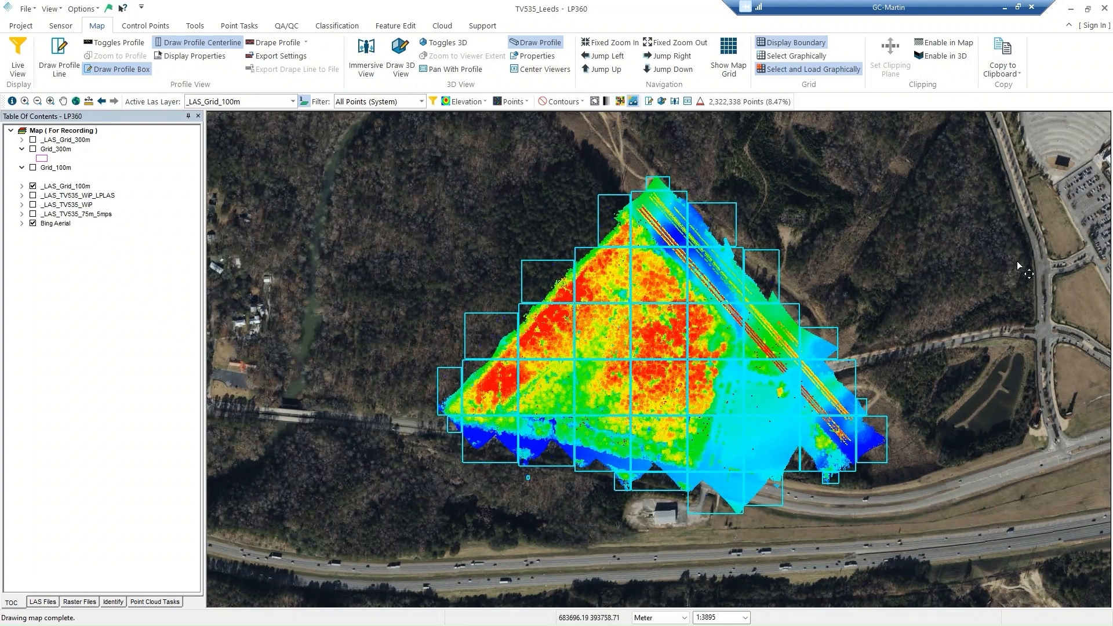
left_click_drag(868, 230, 911, 268)
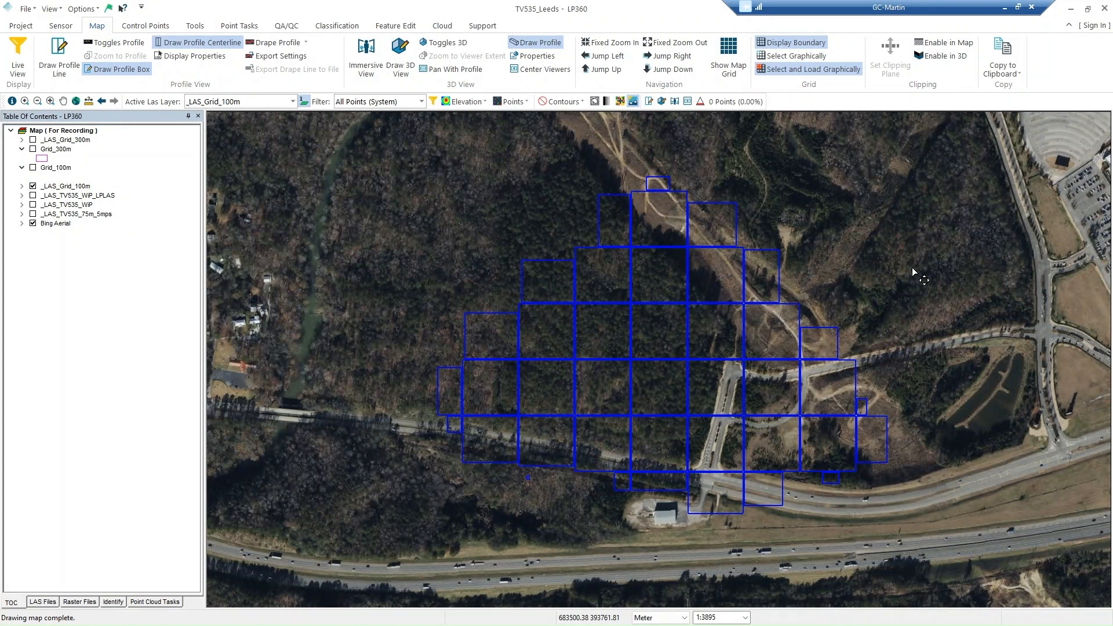
Open the Grid Generator properties among the point cloud tasks.
left_click(167, 605)
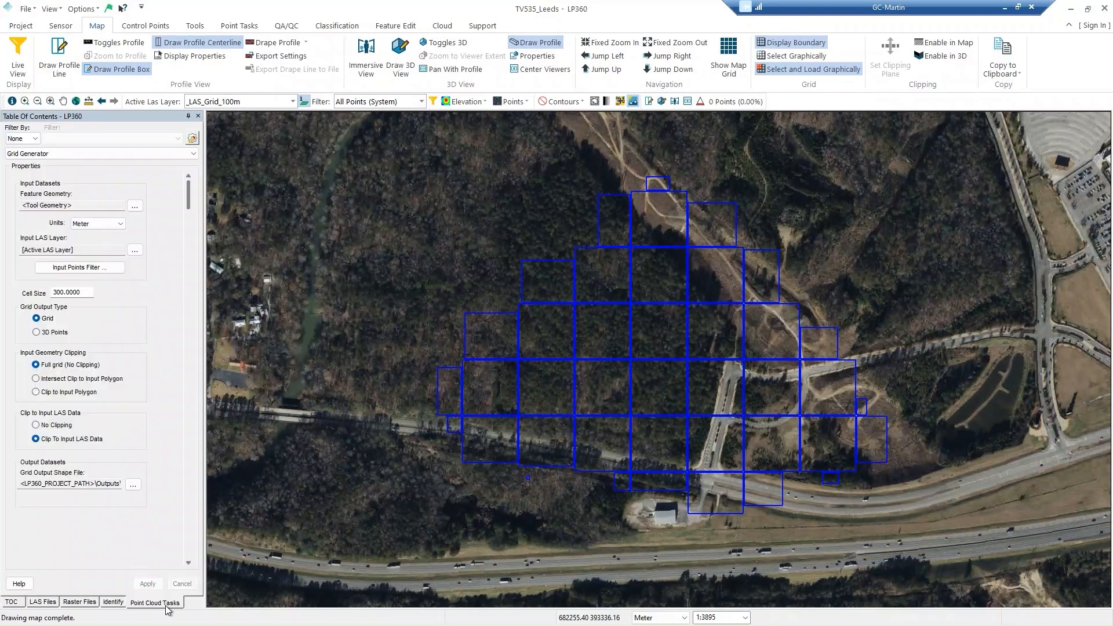